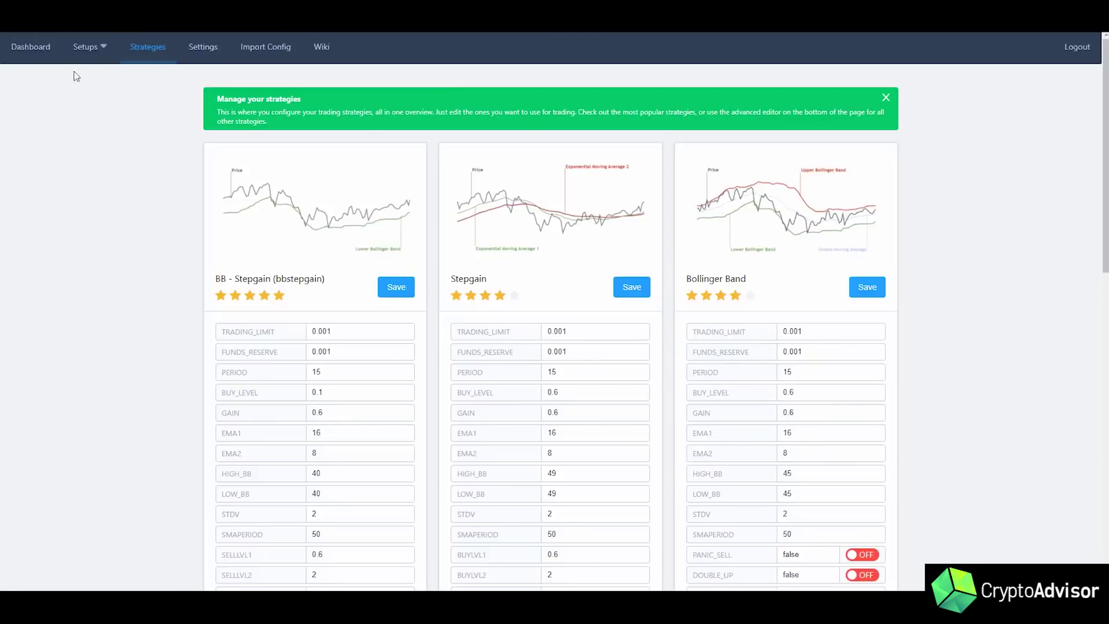
Open Gunbot's Strategies page listing the BB - Stepgain, Stepgain and Bollinger Band strategies.
click(110, 51)
Scroll down the Strategies page to the Advanced mode editor listing 27 strategy objects.
scroll(338, 254, down, 3)
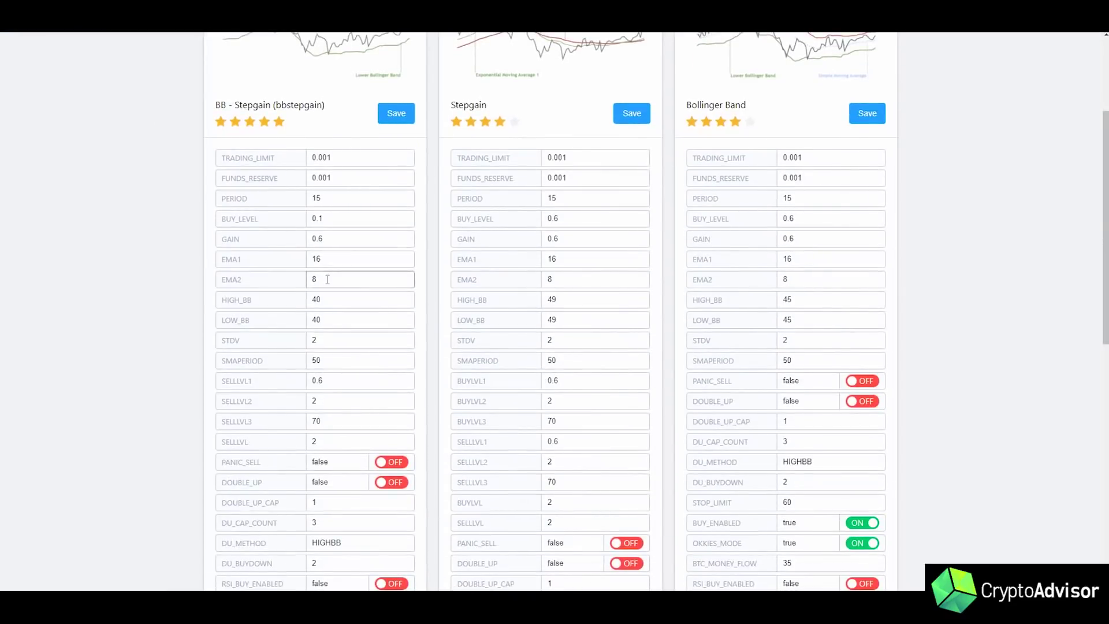
scroll(327, 283, down, 10)
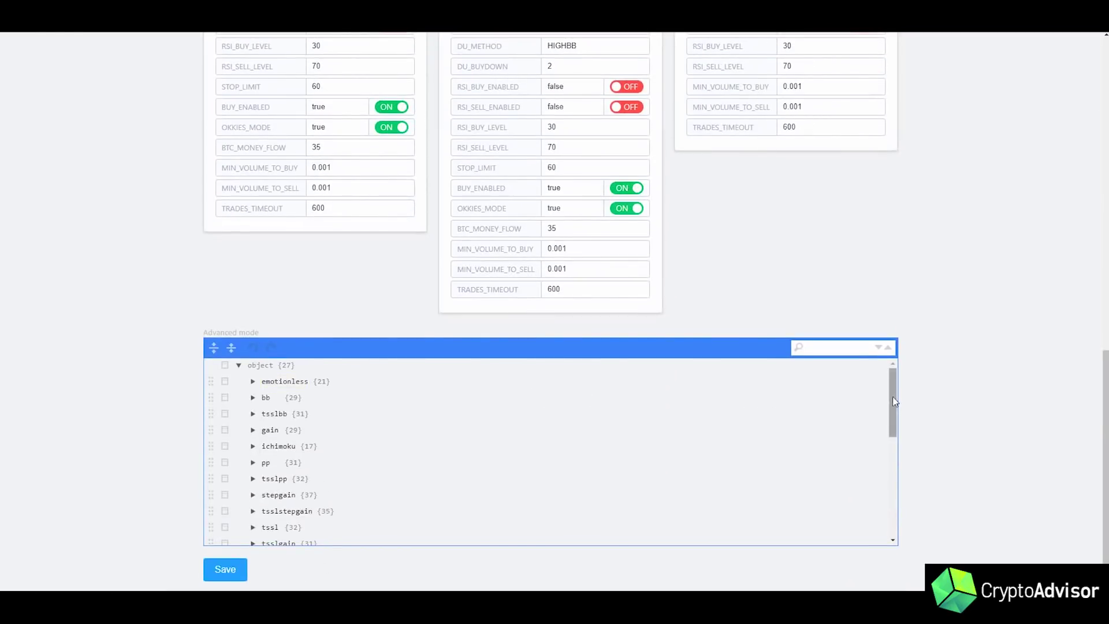
drag(892, 402, 893, 402)
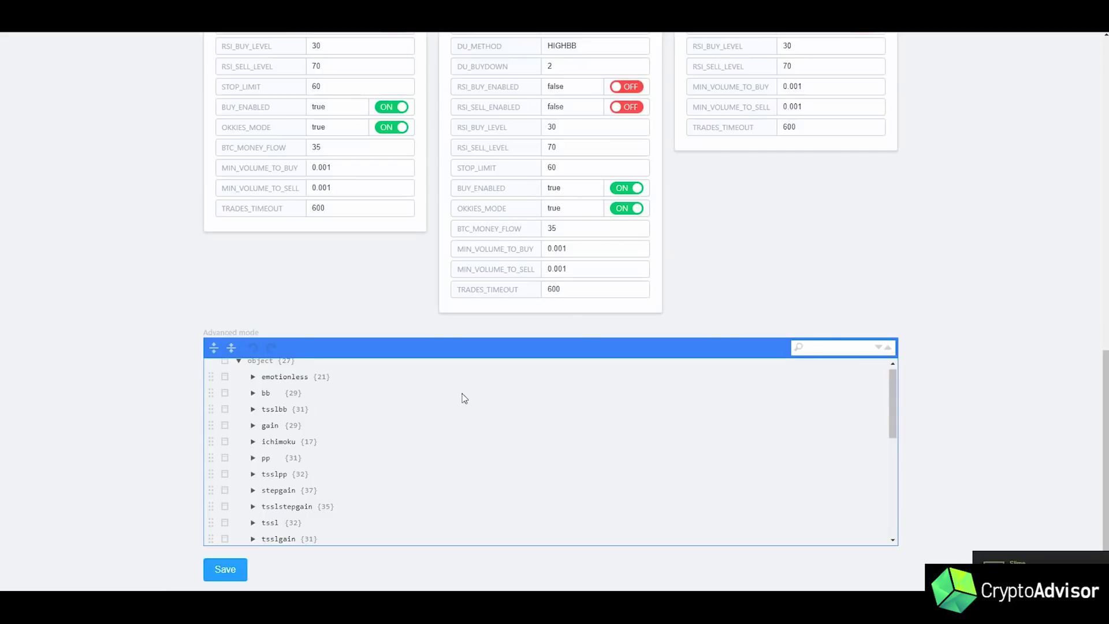
drag(891, 384, 891, 379)
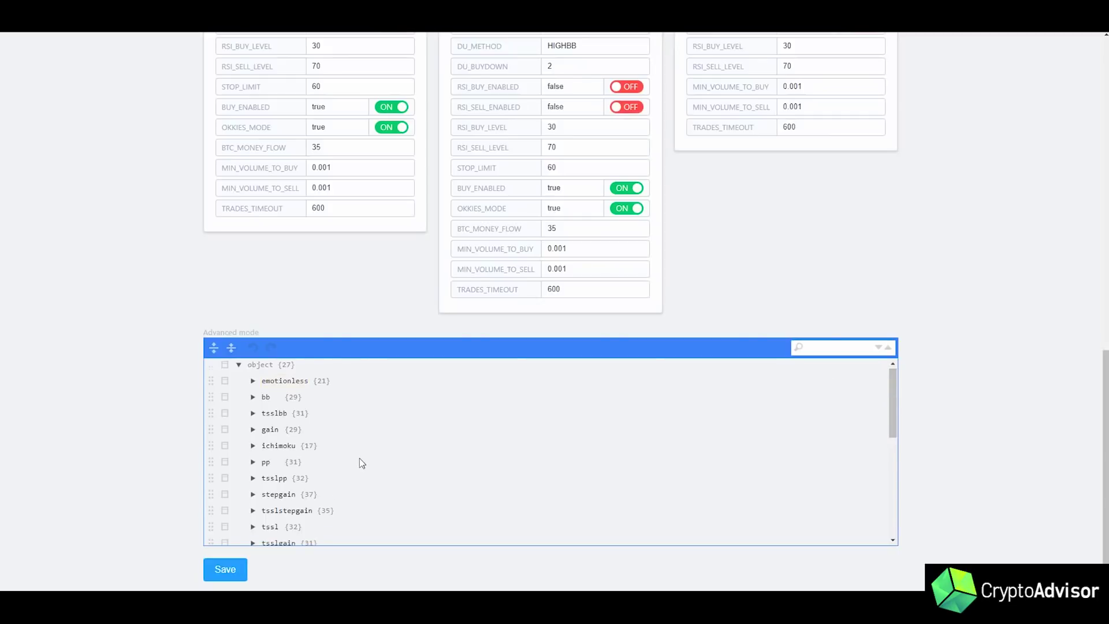
scroll(356, 454, down, 1)
scroll(352, 449, up, 1)
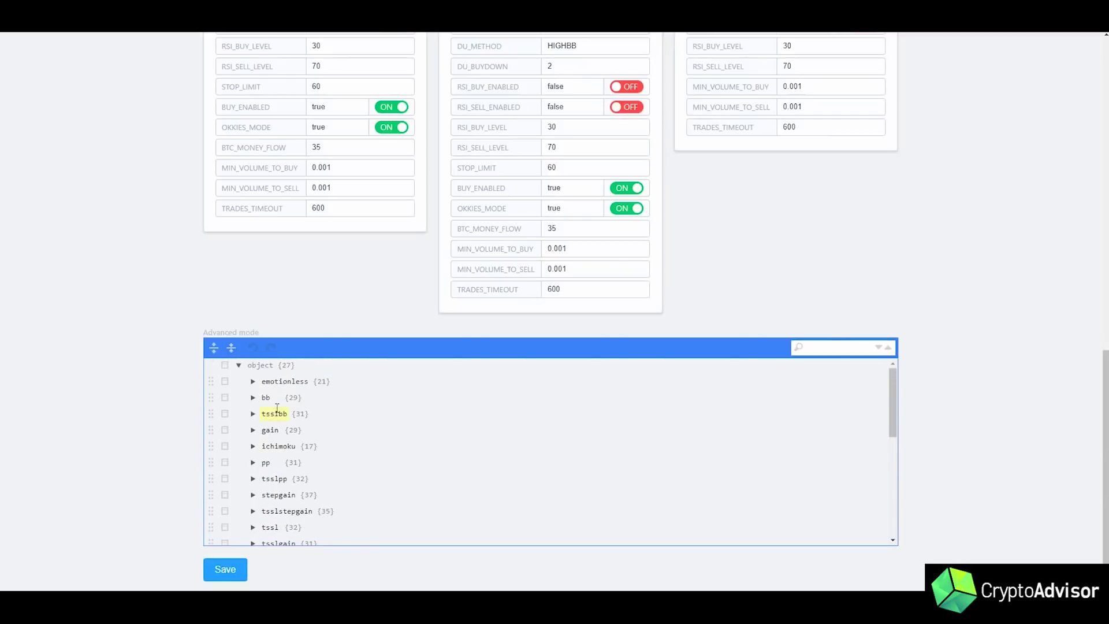
scroll(185, 317, up, 15)
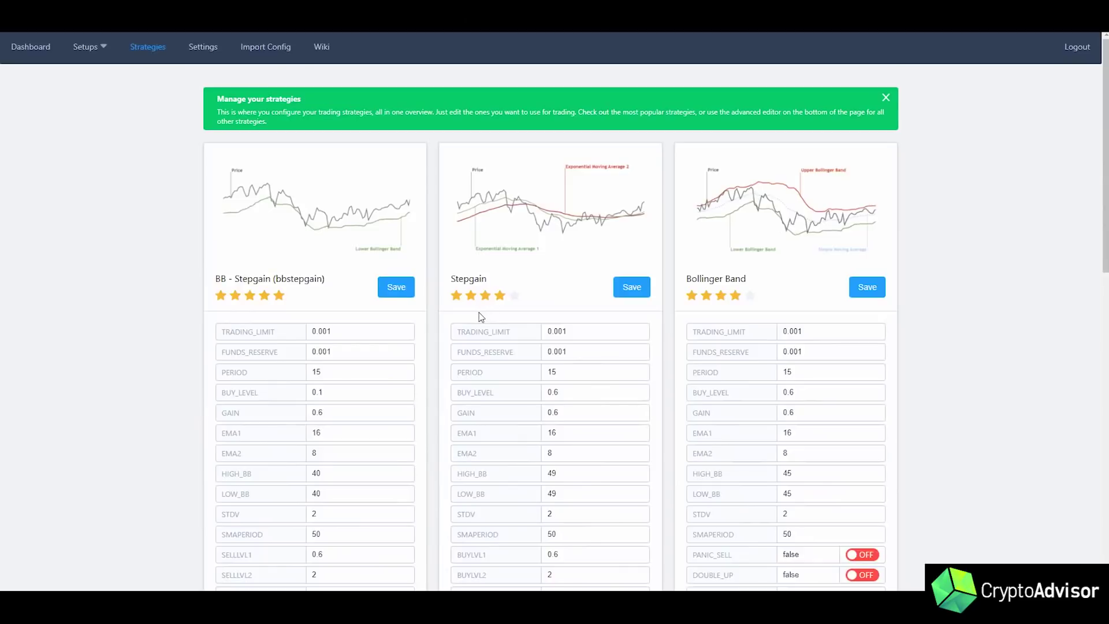
scroll(643, 270, down, 2)
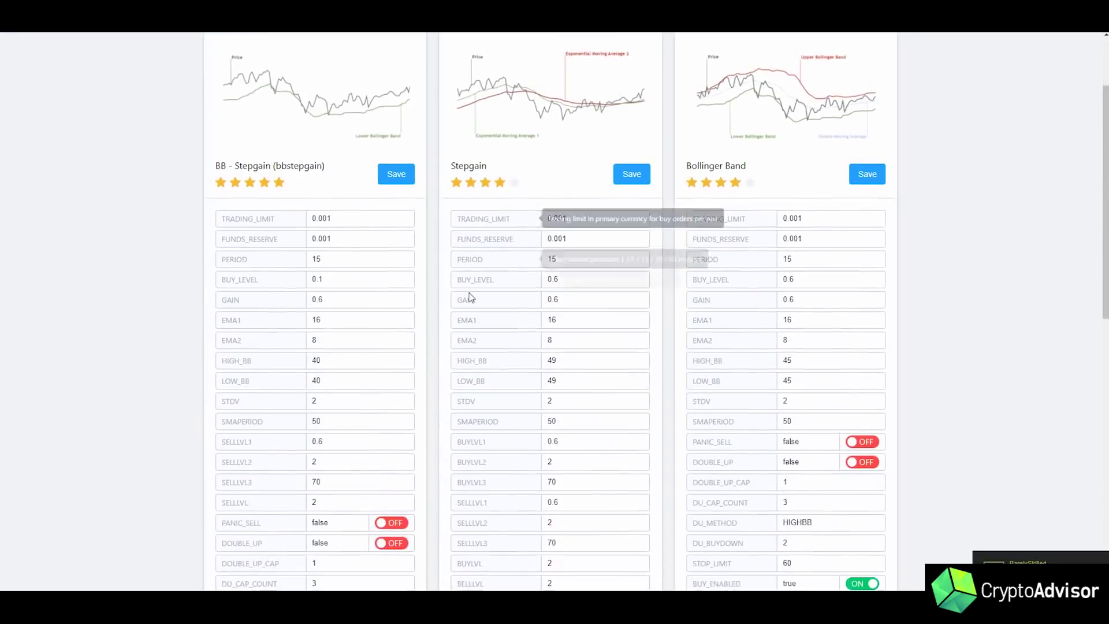
scroll(430, 348, up, 1)
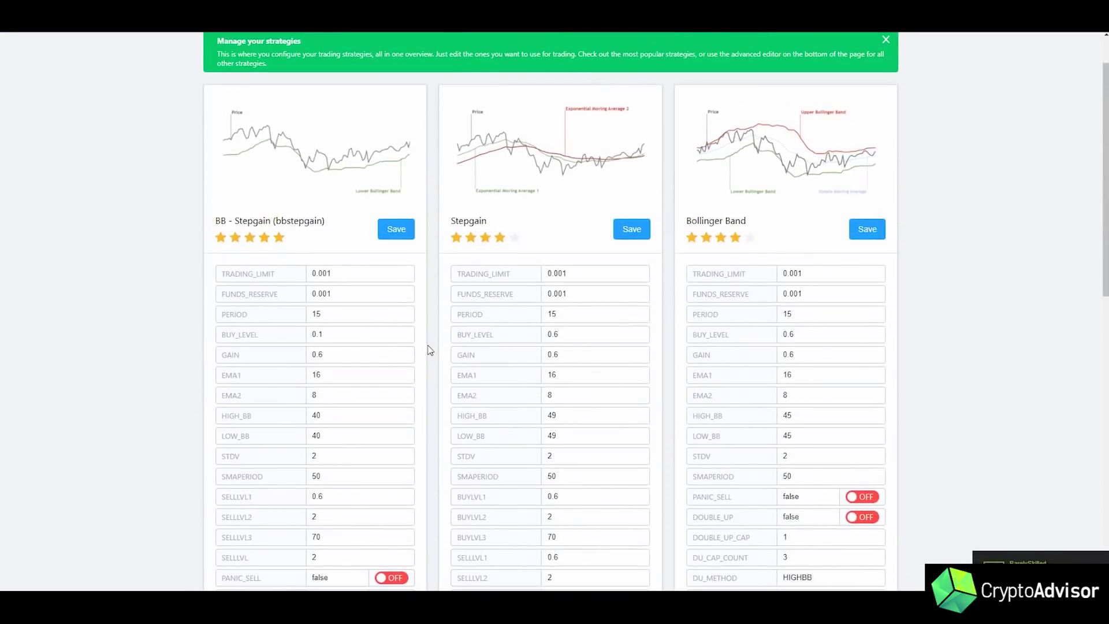
scroll(430, 350, up, 1)
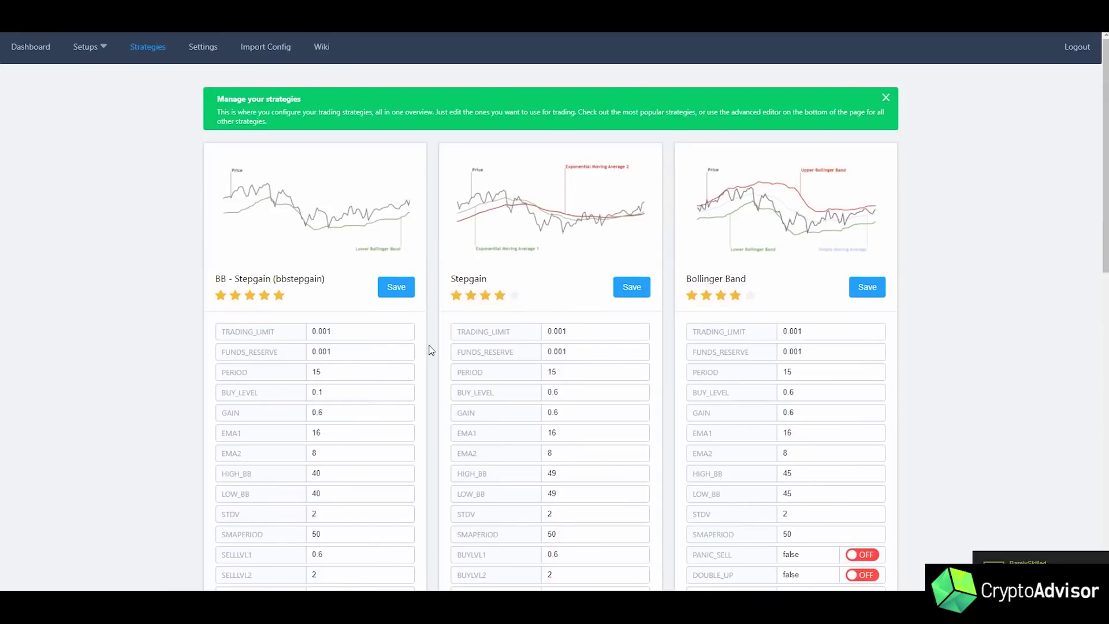
scroll(432, 370, down, 2)
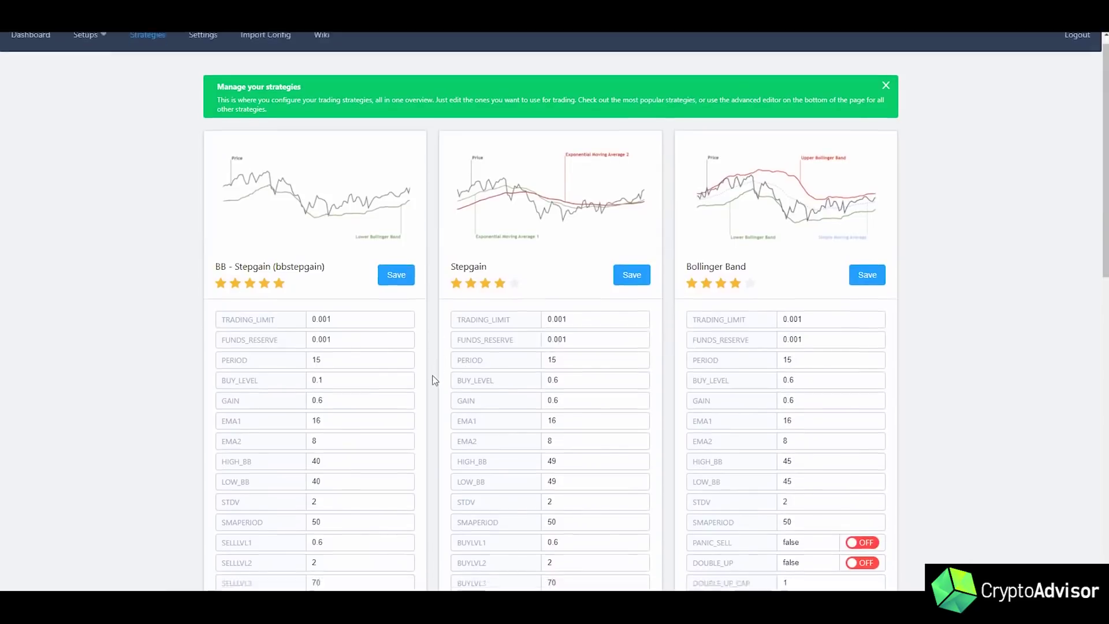
scroll(432, 382, down, 11)
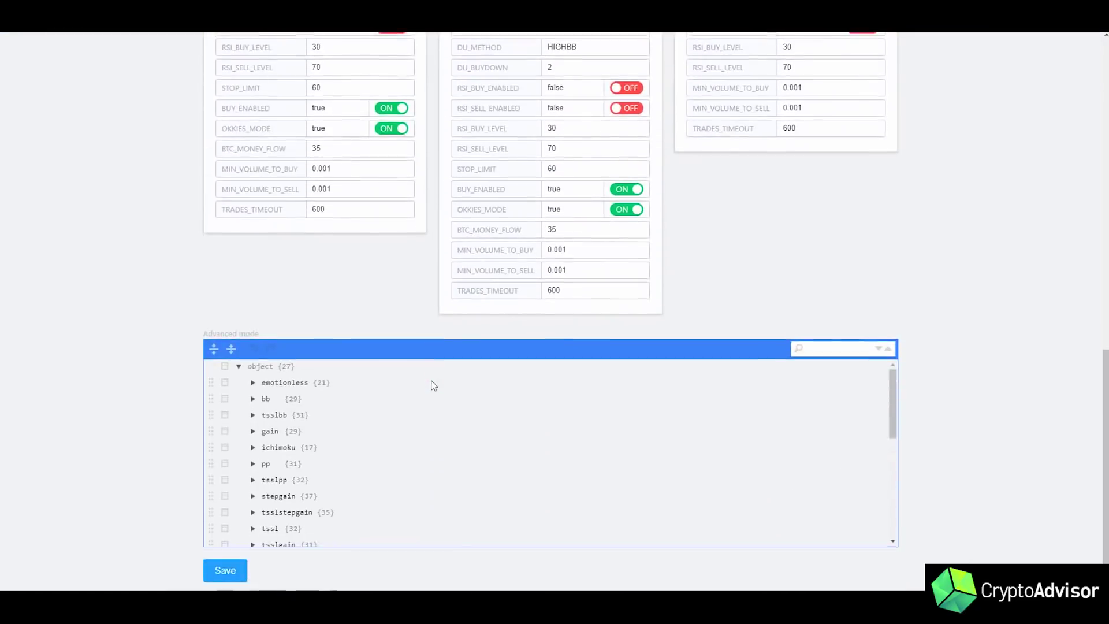
scroll(305, 404, down, 1)
scroll(305, 403, up, 1)
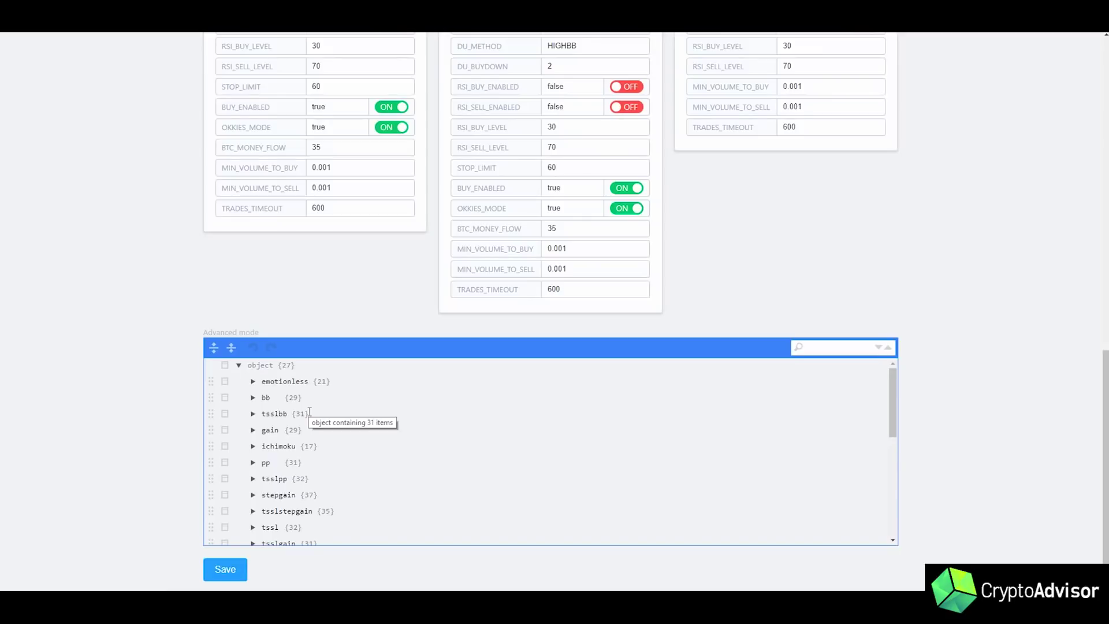
scroll(289, 456, down, 1)
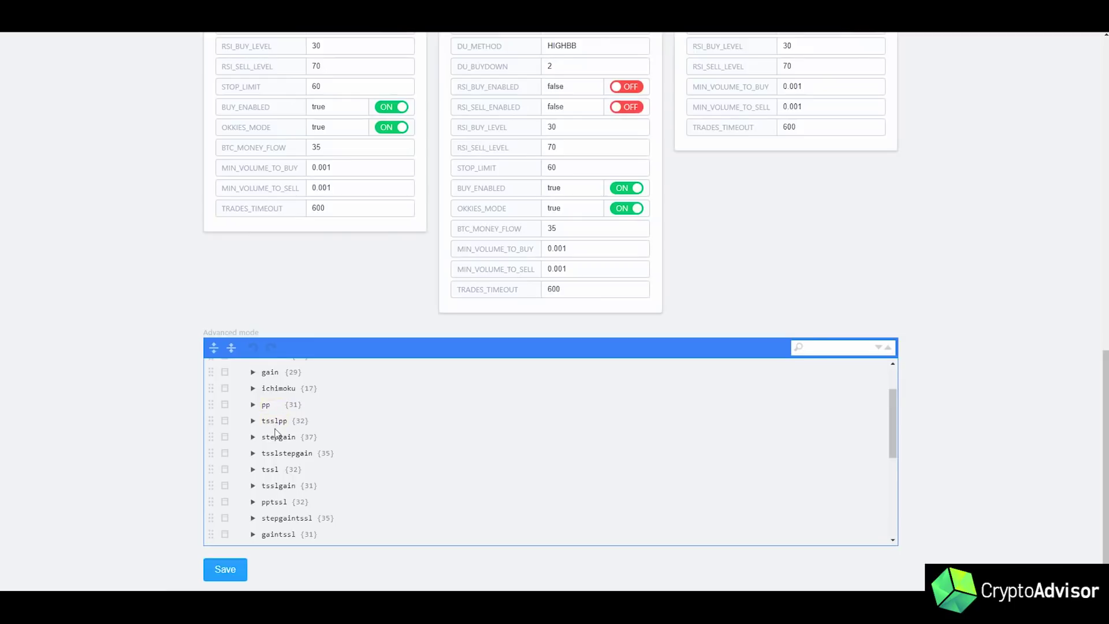
Scroll the advanced tree, highlighting stepgain in stepgainpp and tssl in tsslbb, then return up.
scroll(276, 432, down, 1)
scroll(275, 432, down, 1)
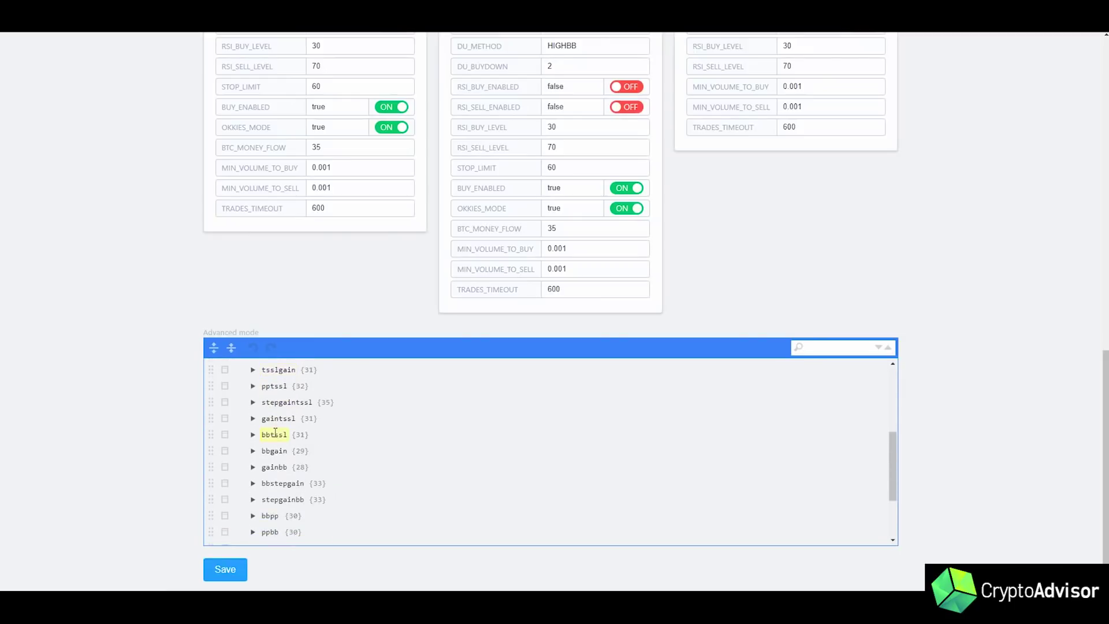
scroll(276, 432, down, 2)
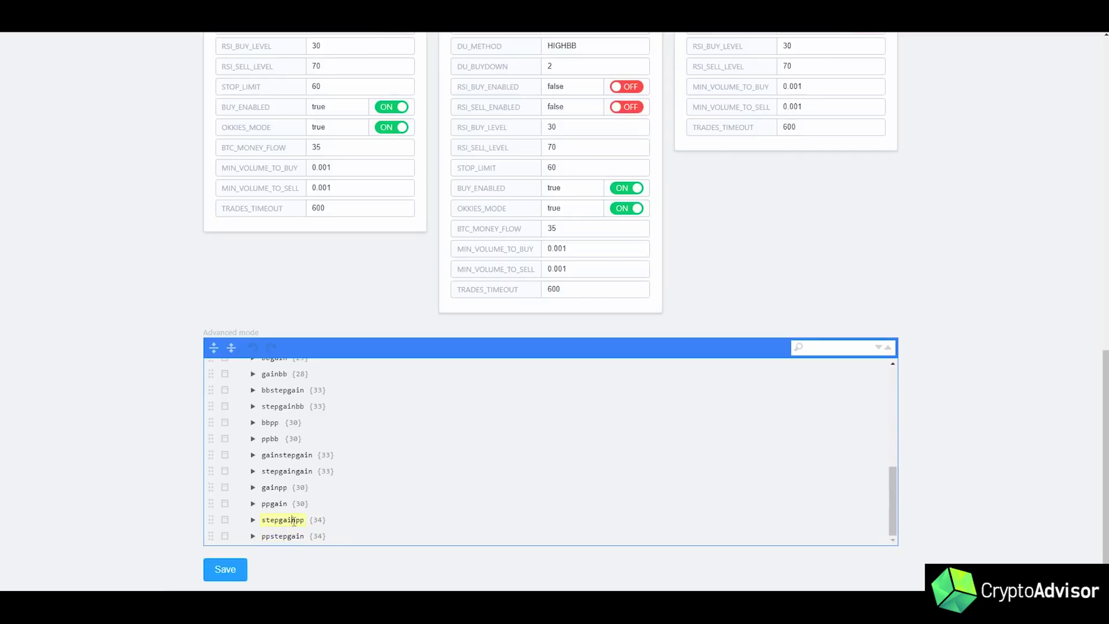
mouse_move(295, 522)
mouse_down()
mouse_move(261, 523)
mouse_move(303, 522)
mouse_up()
scroll(295, 508, up, 6)
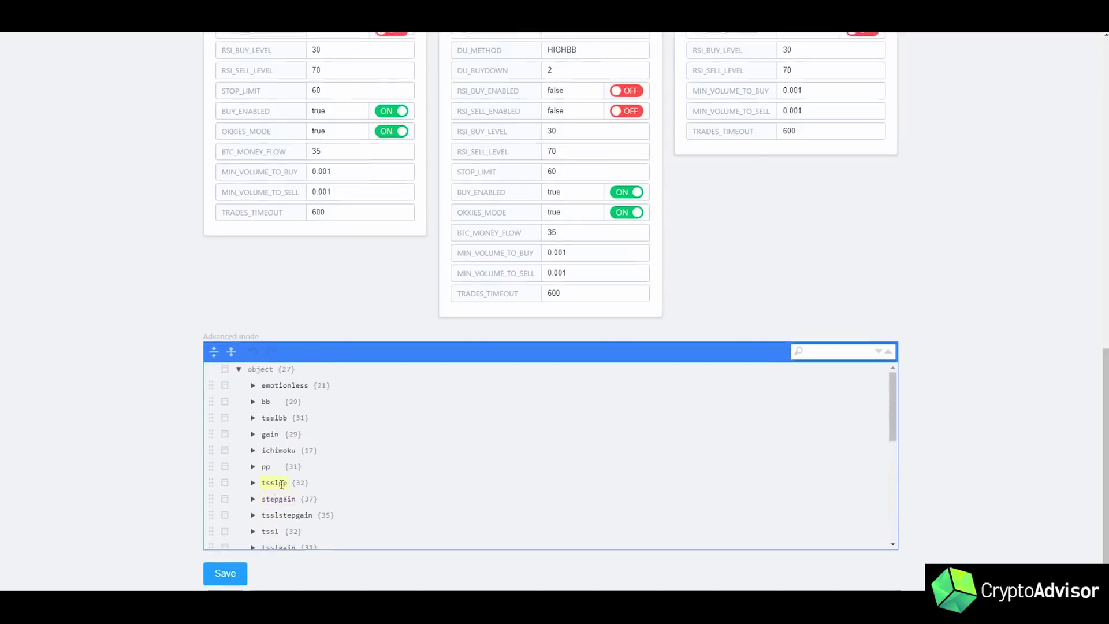
scroll(282, 484, up, 1)
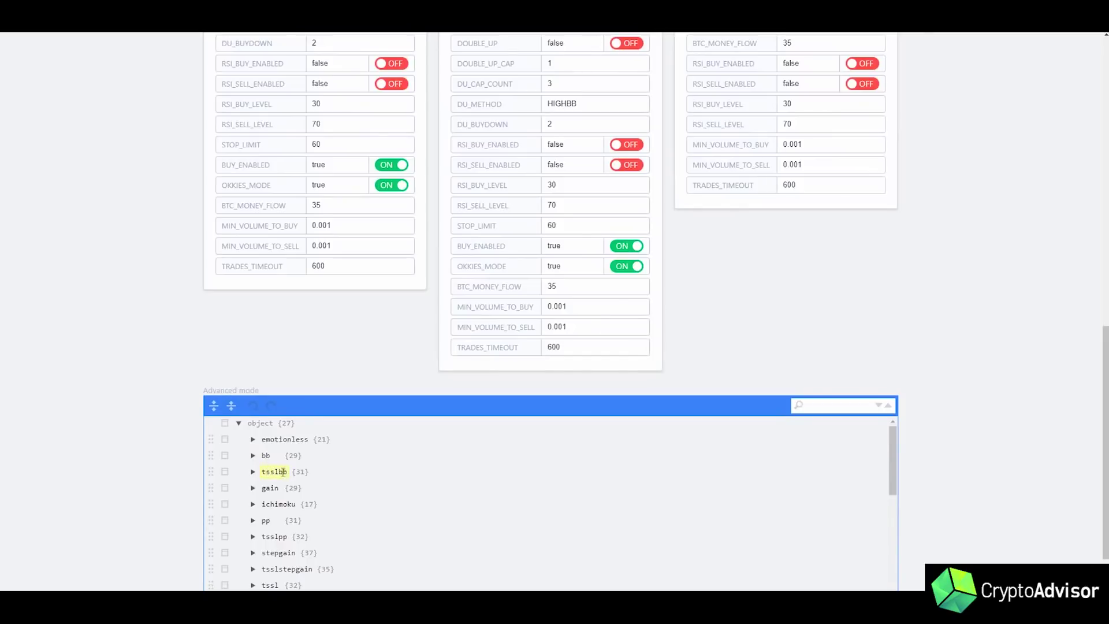
mouse_move(279, 471)
mouse_down()
mouse_move(259, 477)
mouse_move(280, 474)
mouse_up()
scroll(149, 360, up, 5)
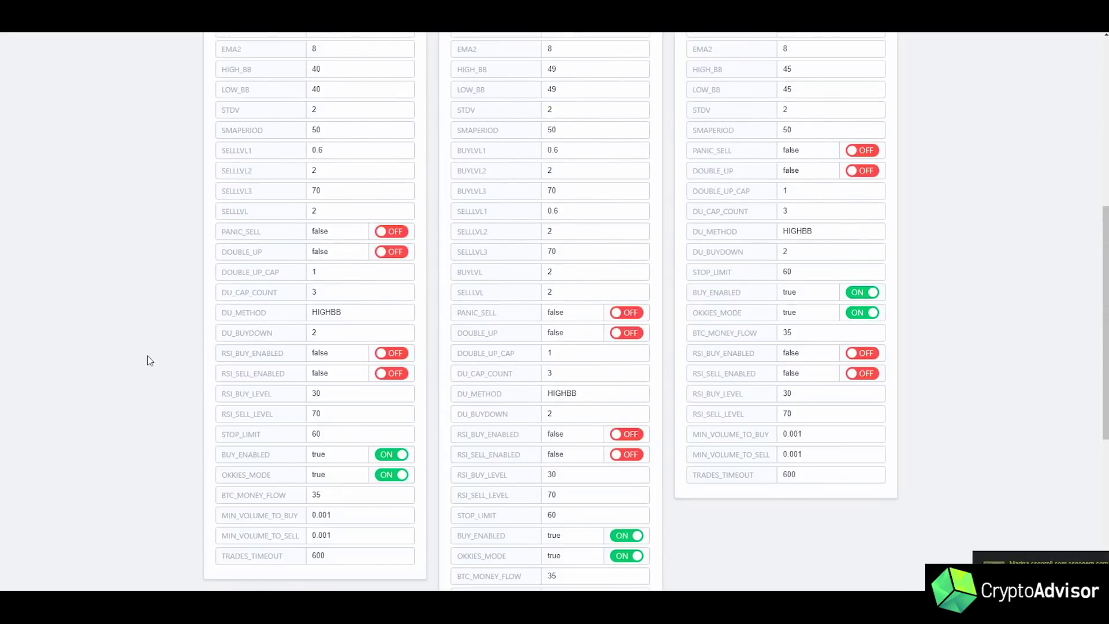
scroll(174, 243, up, 3)
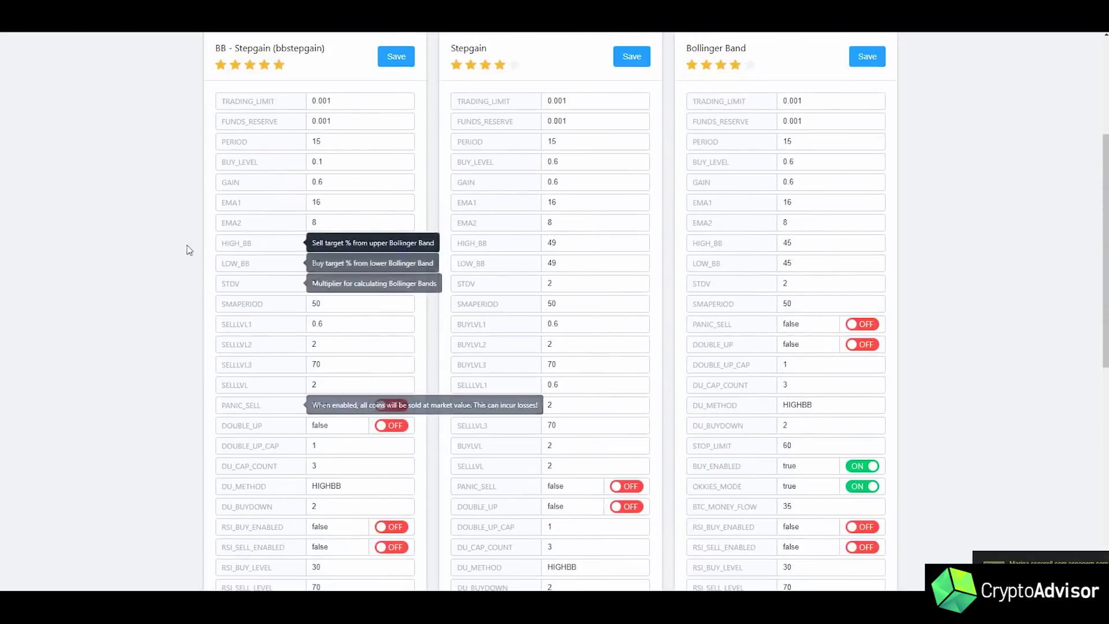
scroll(148, 235, up, 4)
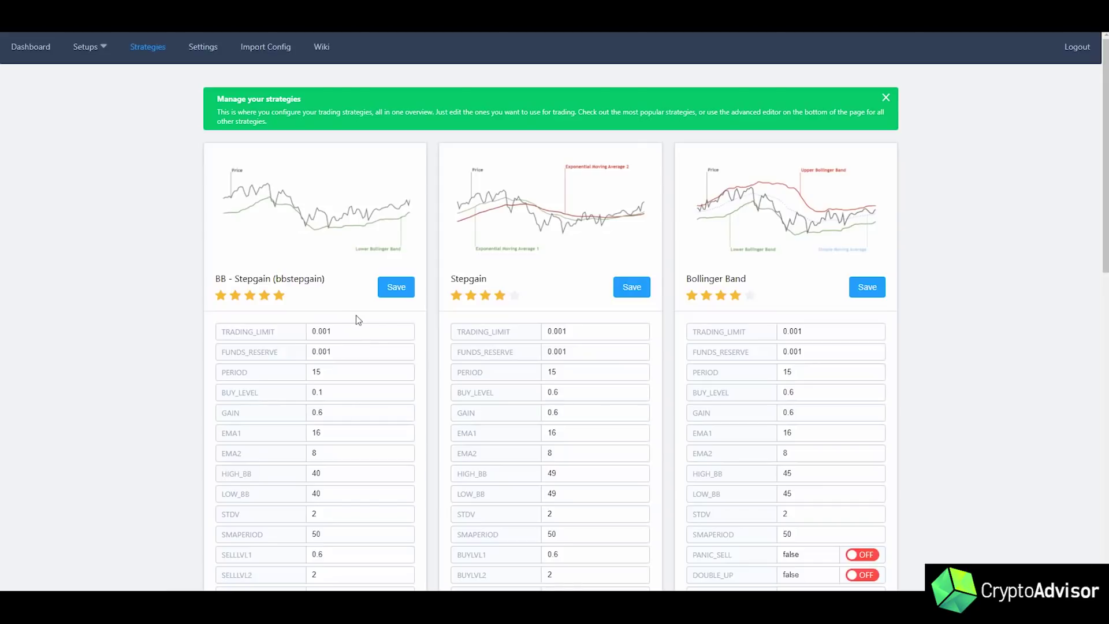
scroll(349, 321, down, 1)
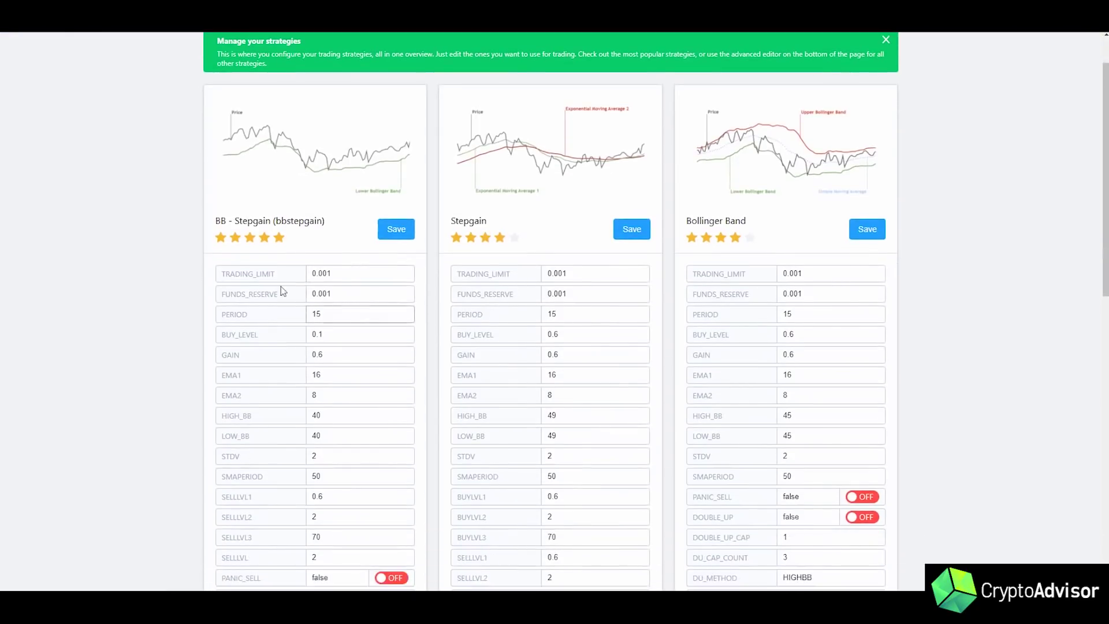
Change the BB-Stepgain TRADING_LIMIT to 0.1.
mouse_move(290, 274)
click(336, 274)
drag(336, 273, 321, 277)
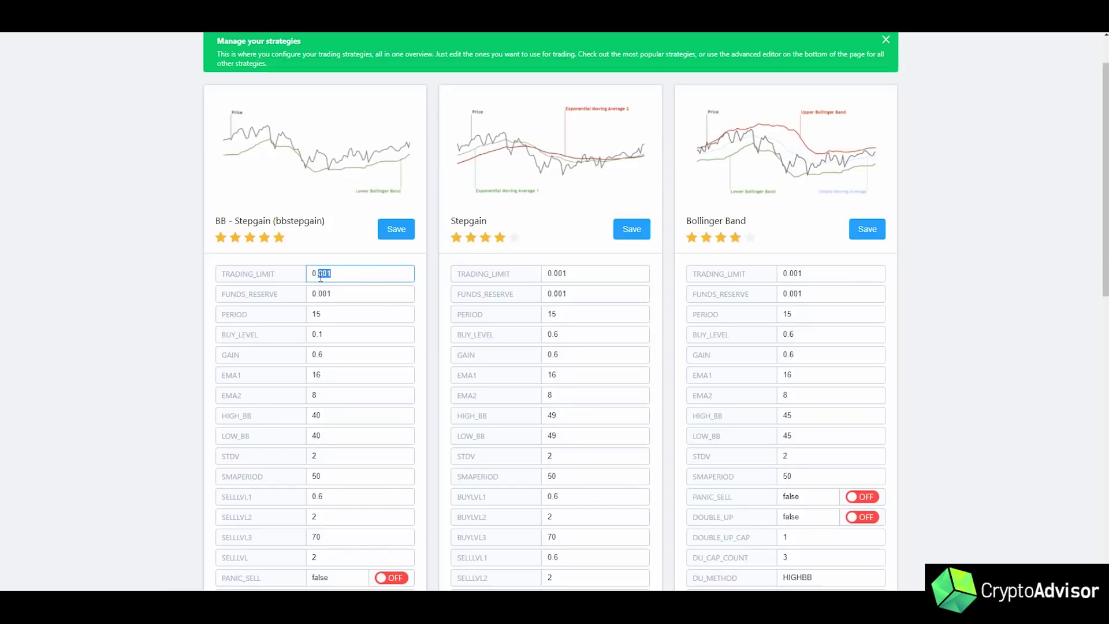
text(1)
click(303, 232)
Enter 100 as the BB-Stepgain FUNDS_RESERVE.
scroll(305, 306, down, 1)
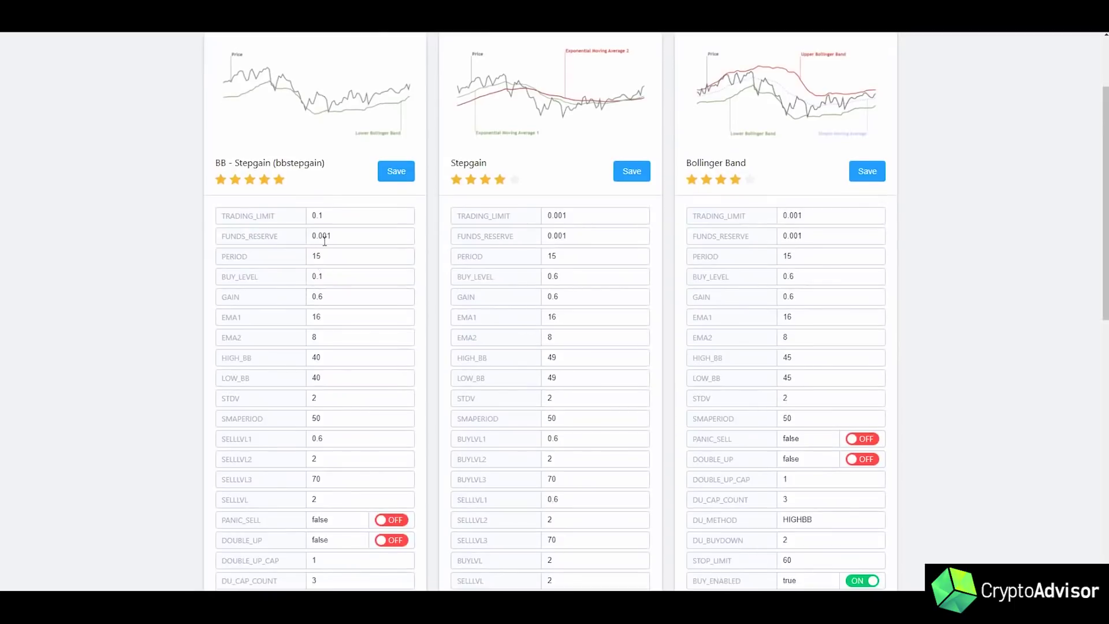
mouse_move(277, 240)
drag(339, 237, 278, 236)
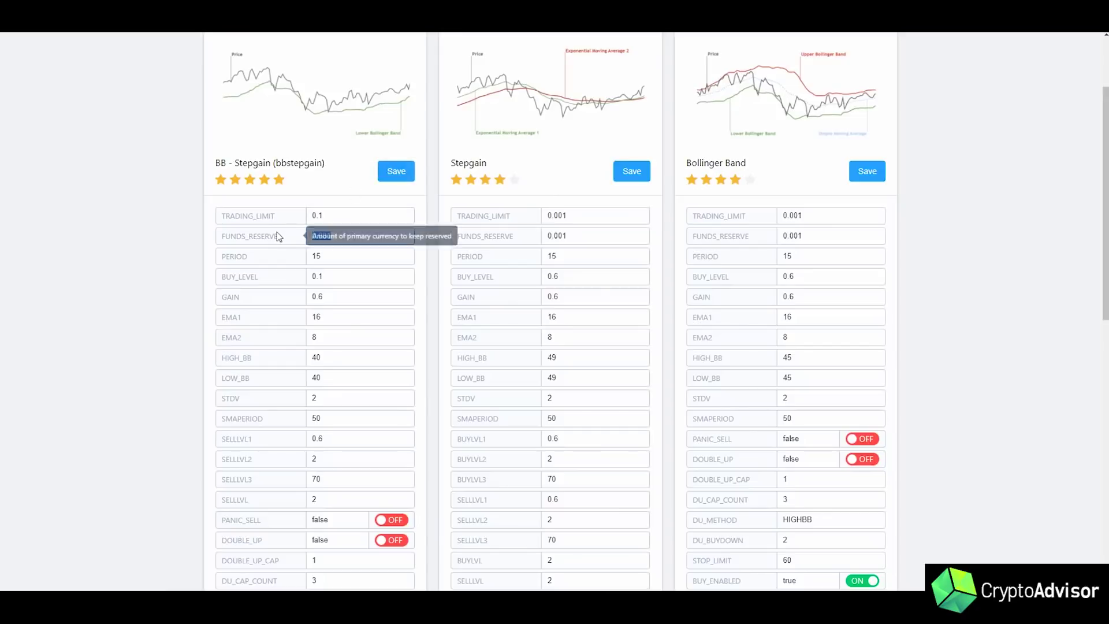
text(1)
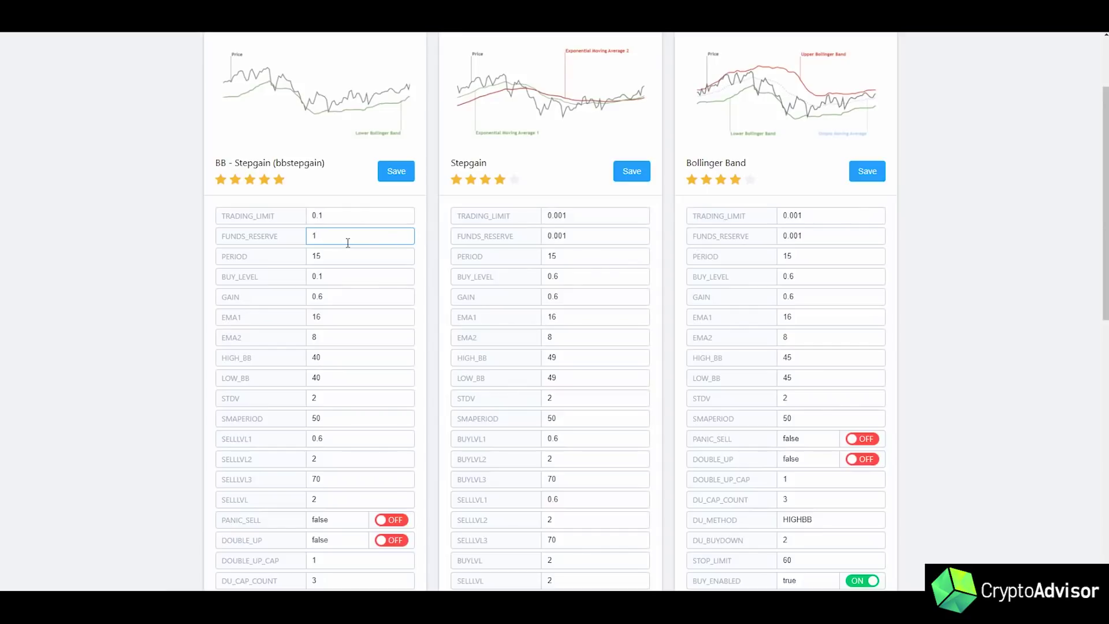
text(00)
drag(328, 237, 320, 239)
key(BackSpace)
text(00)
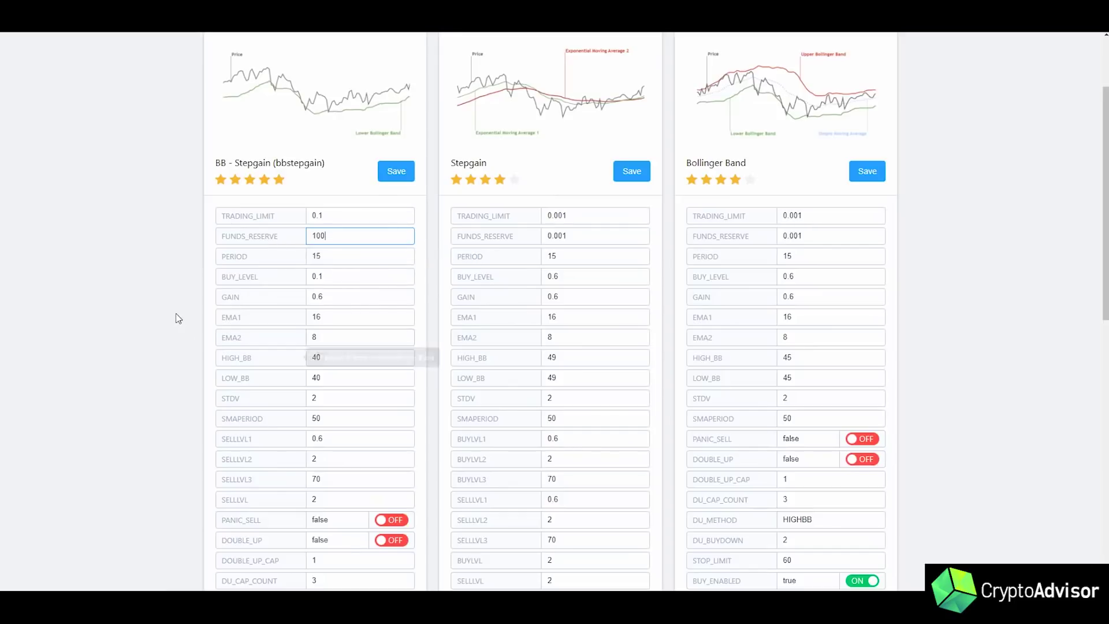
Read the GAIN setting's tooltip and select the GAIN value for editing.
scroll(179, 316, down, 1)
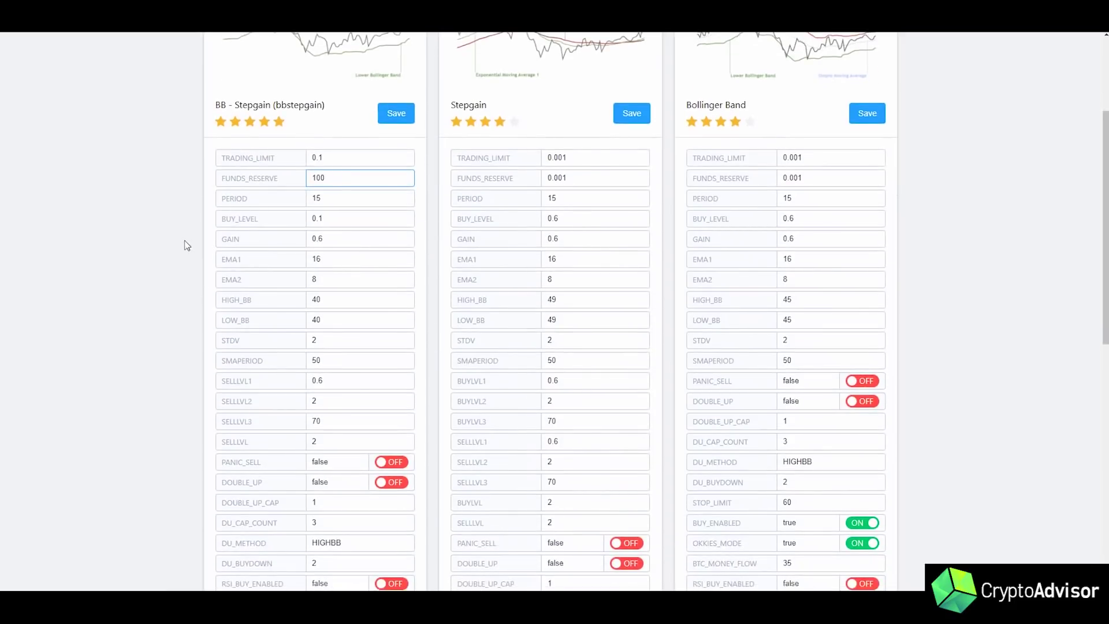
mouse_move(278, 240)
mouse_move(286, 240)
click(323, 238)
drag(323, 238, 320, 238)
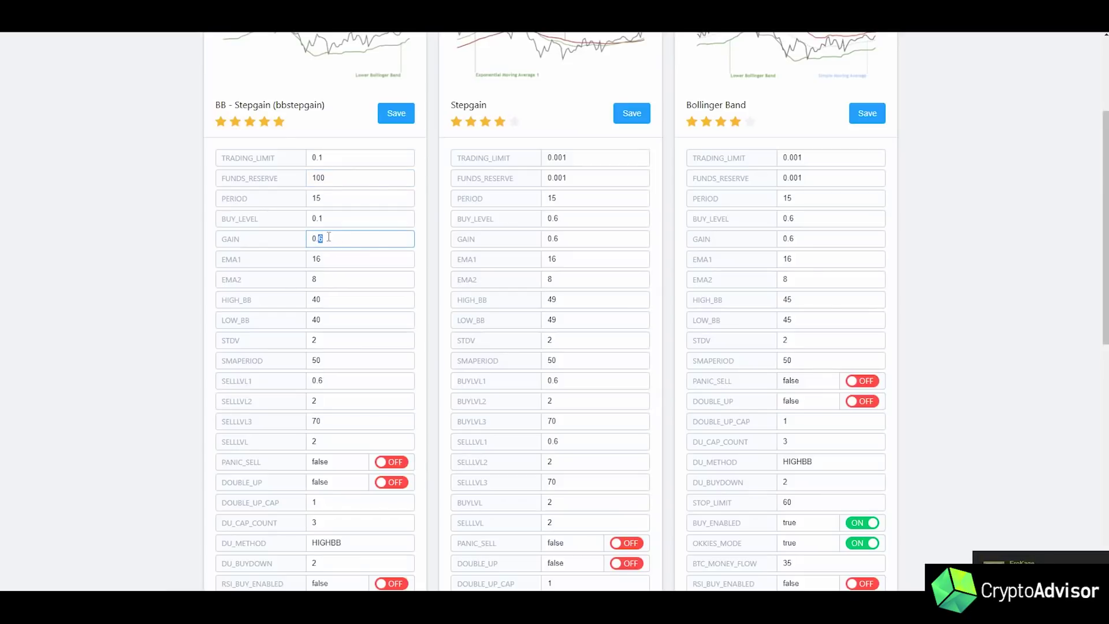
click(325, 238)
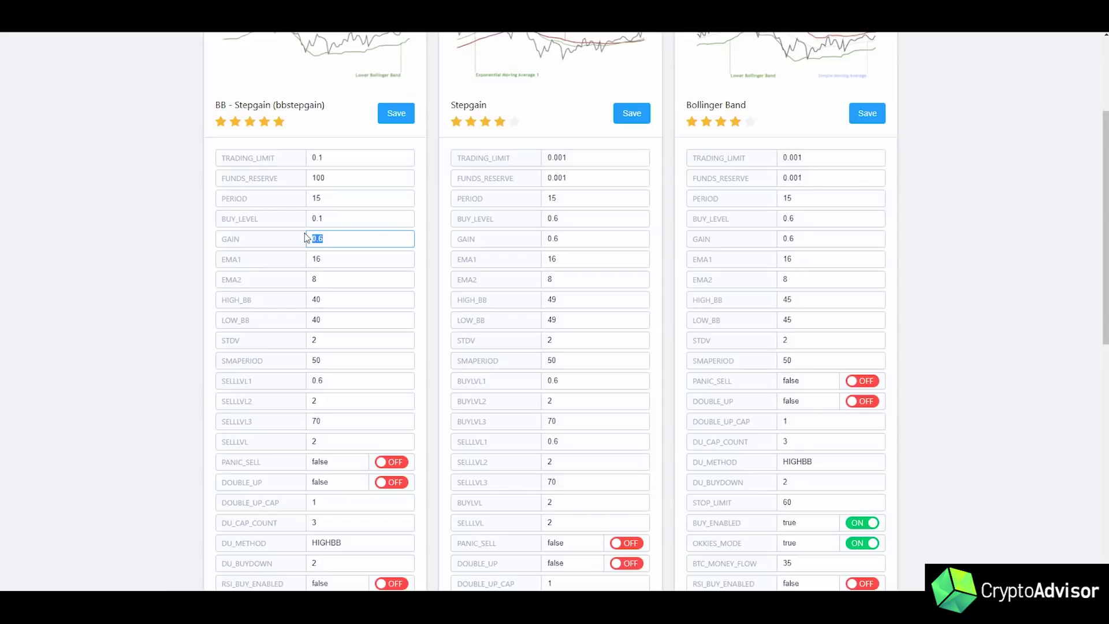
text(0.6)
mouse_move(269, 267)
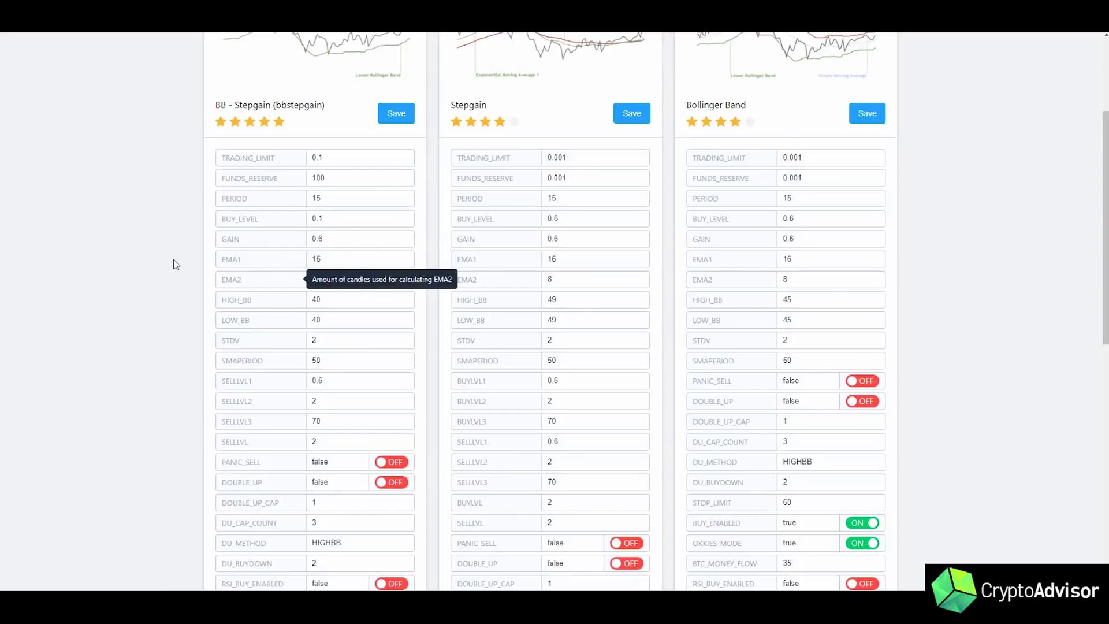
scroll(179, 269, down, 1)
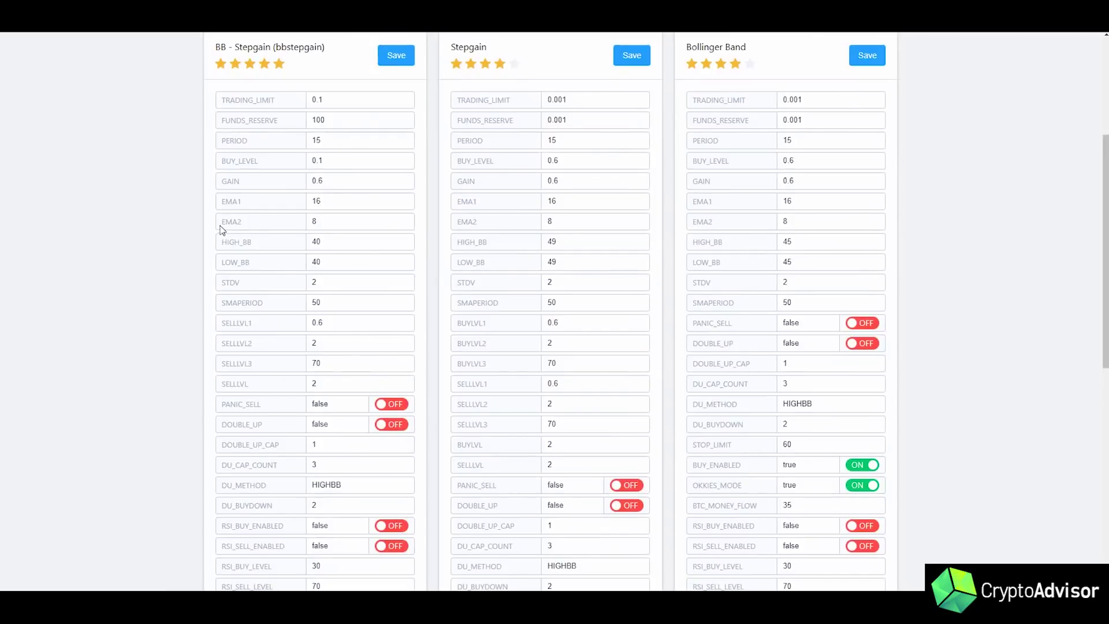
mouse_move(259, 249)
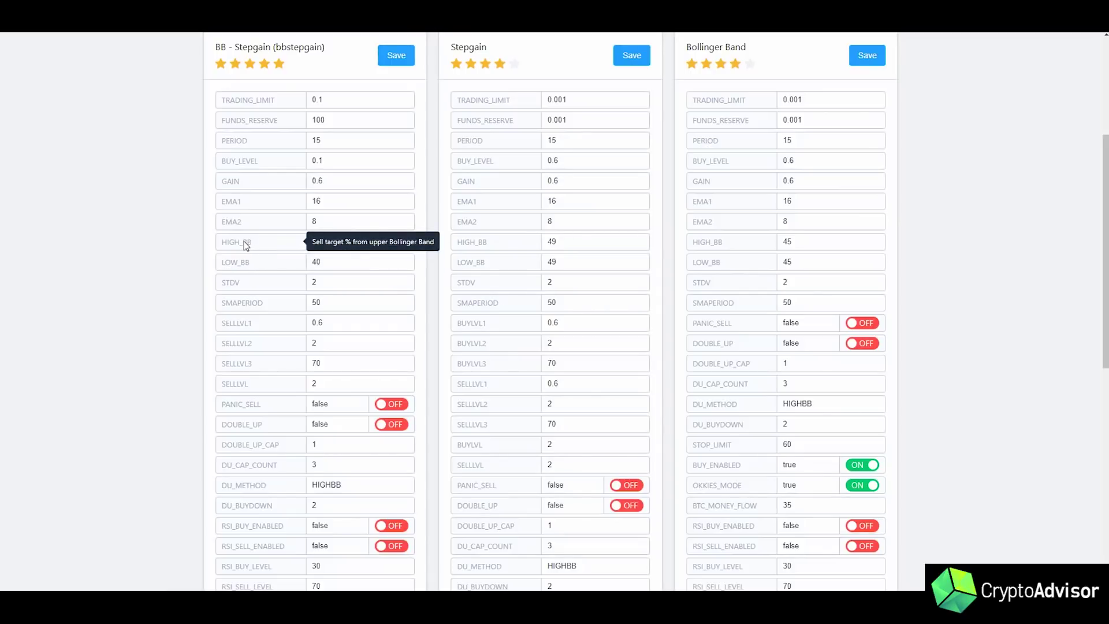
Enter 15 in LOW_BB, then set the BB-Stepgain HIGH_BB to 30.
click(297, 260)
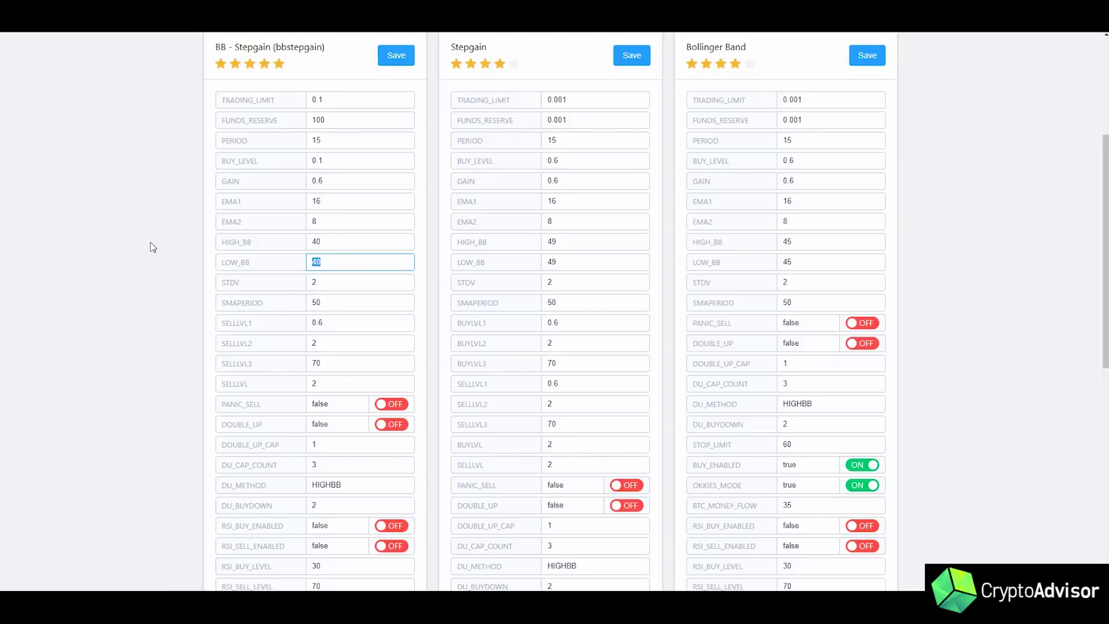
text(15)
click(199, 251)
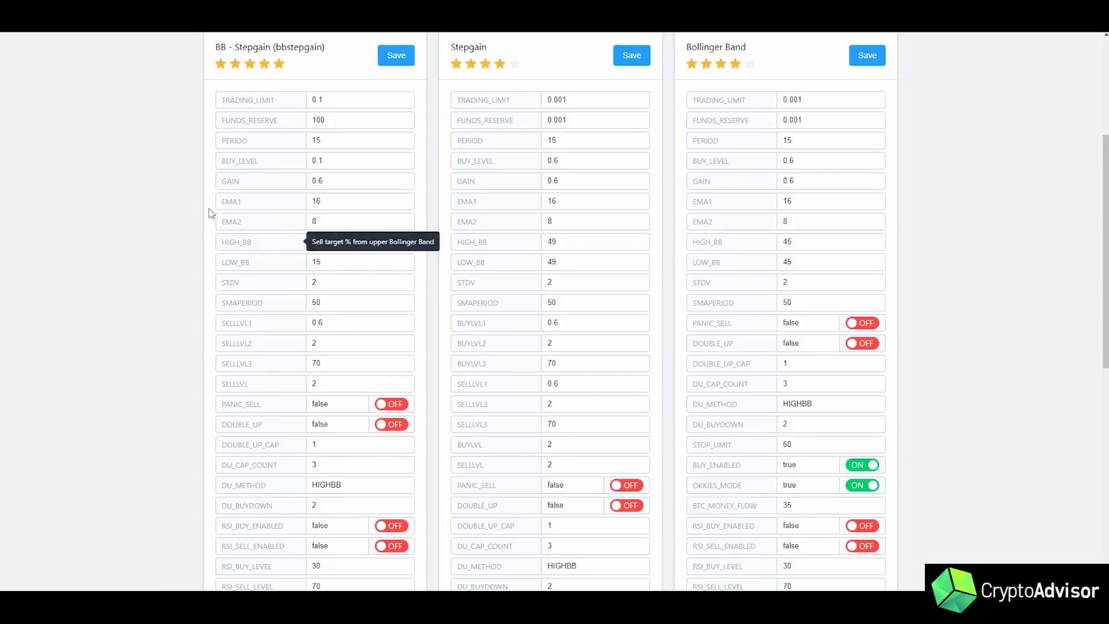
scroll(211, 219, up, 3)
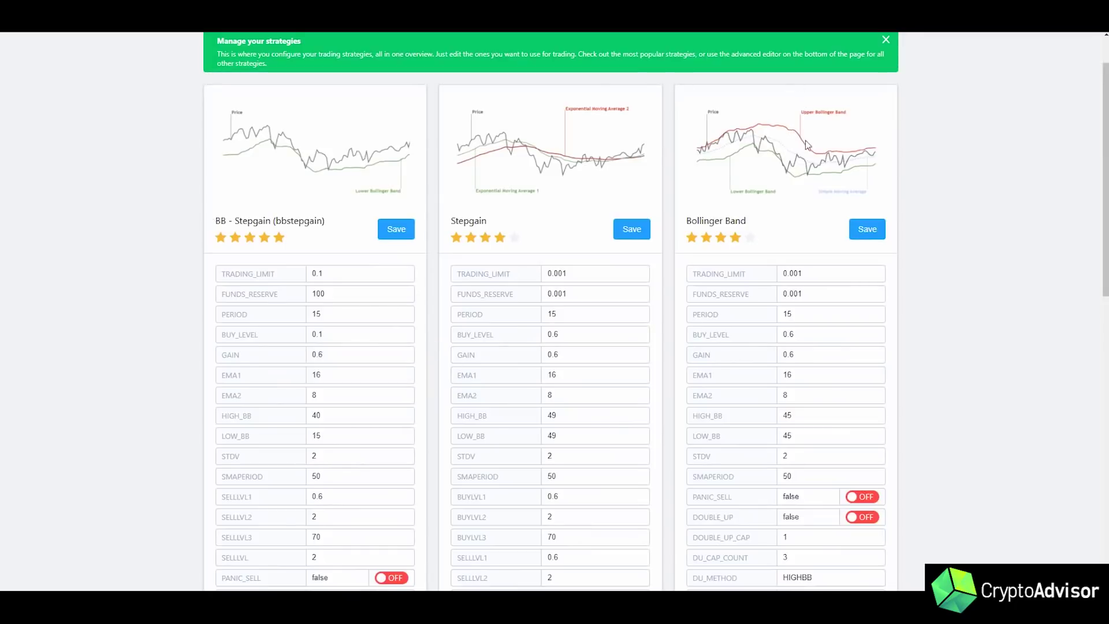
scroll(393, 290, down, 1)
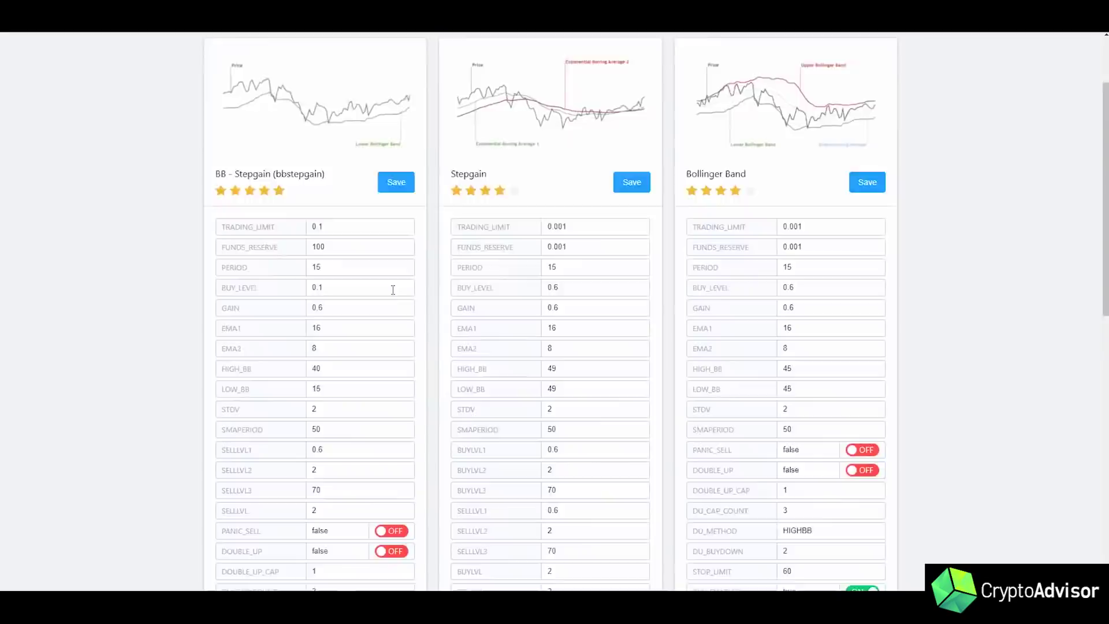
scroll(393, 290, down, 2)
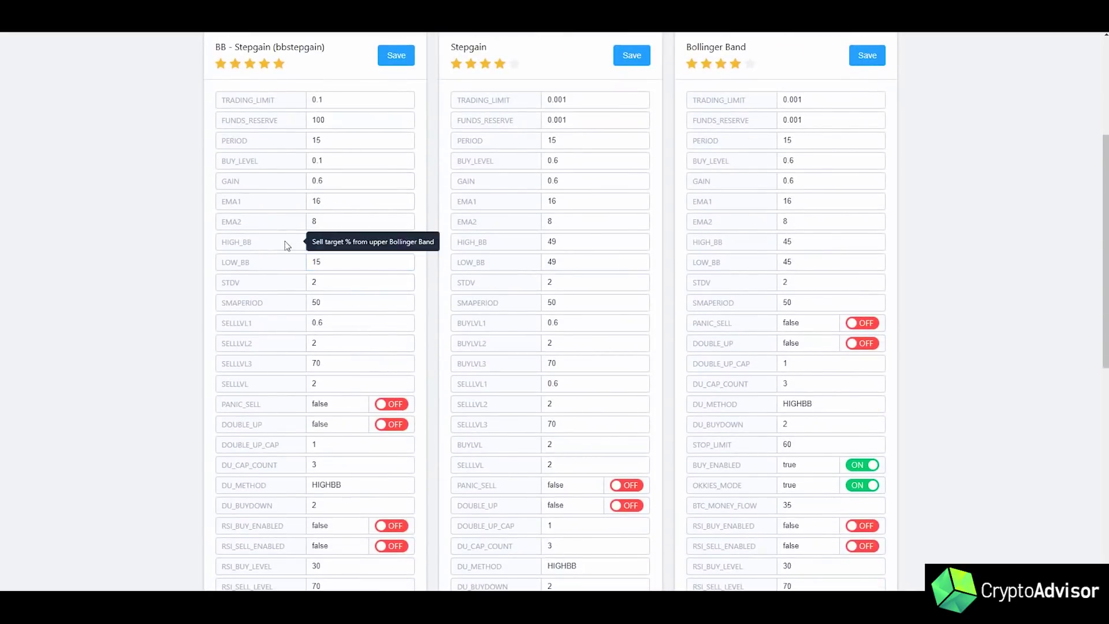
key(Tab)
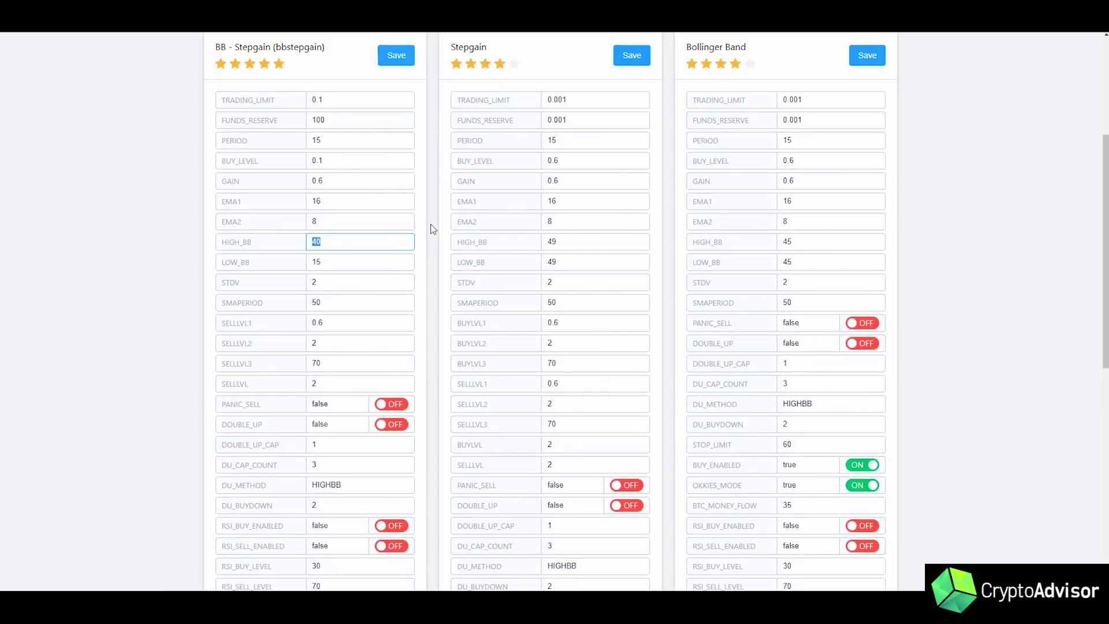
text(30)
Replace the whole LOW_BB value with -10.
click(326, 260)
mouse_move(300, 263)
key(ctrl+a)
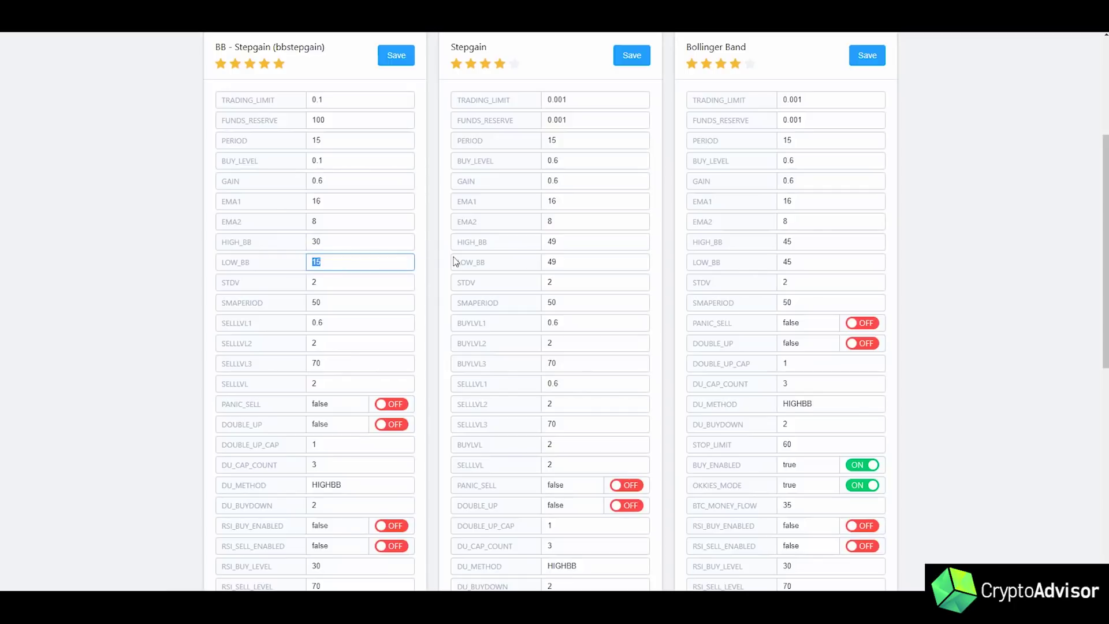
text(0-10)
scroll(416, 254, up, 4)
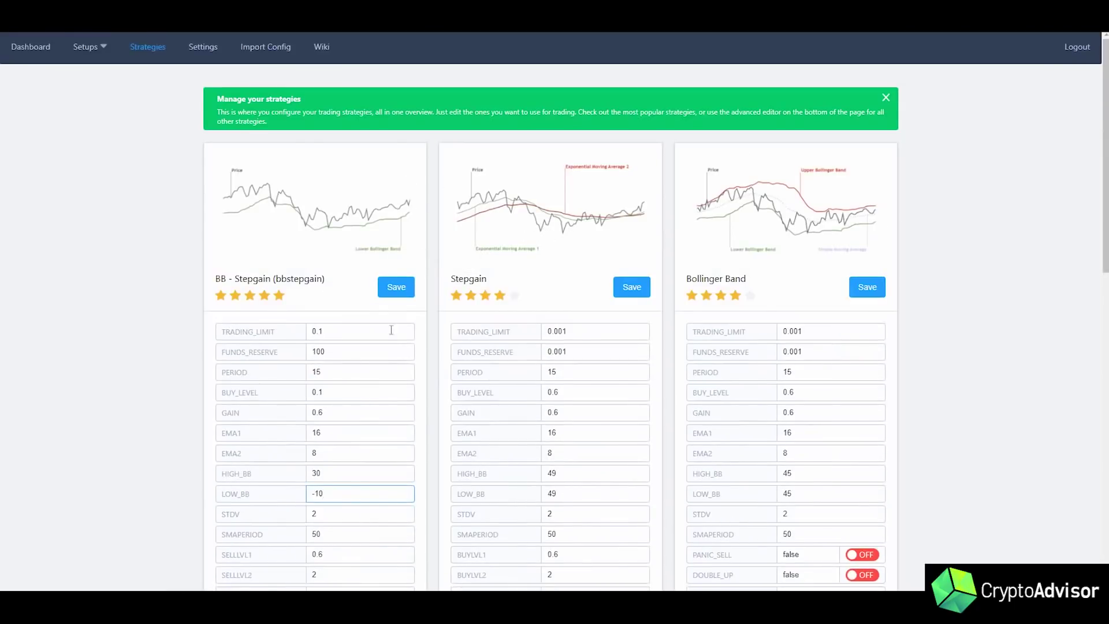
Replace the BB-Stepgain HIGH_BB value 30 with 40.
scroll(389, 329, down, 3)
scroll(368, 292, up, 1)
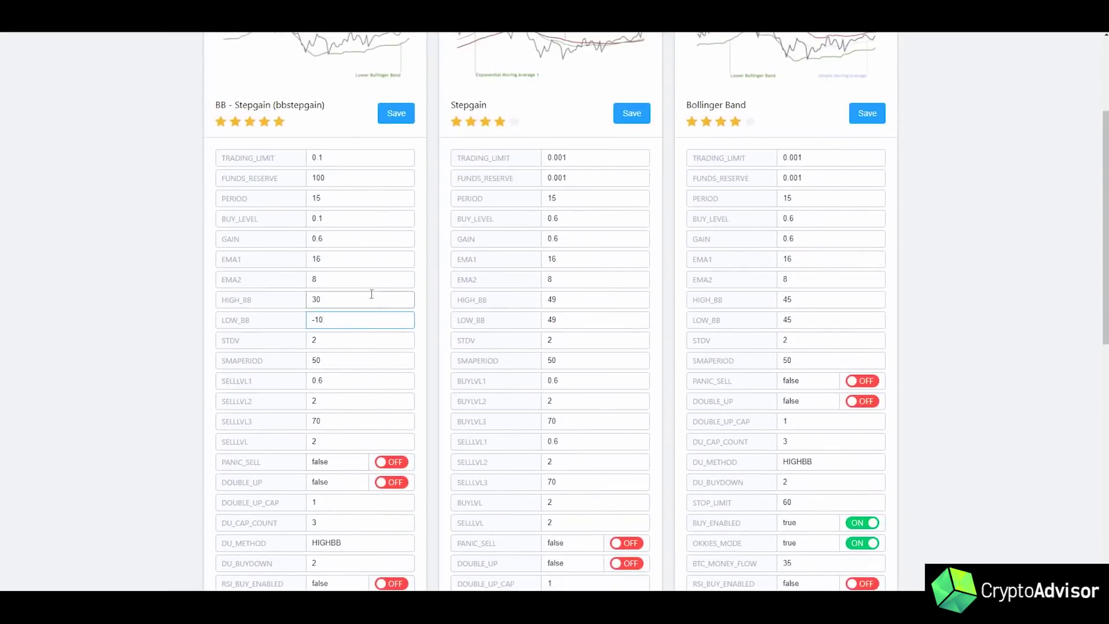
double_click(332, 299)
text(40)
scroll(373, 202, up, 2)
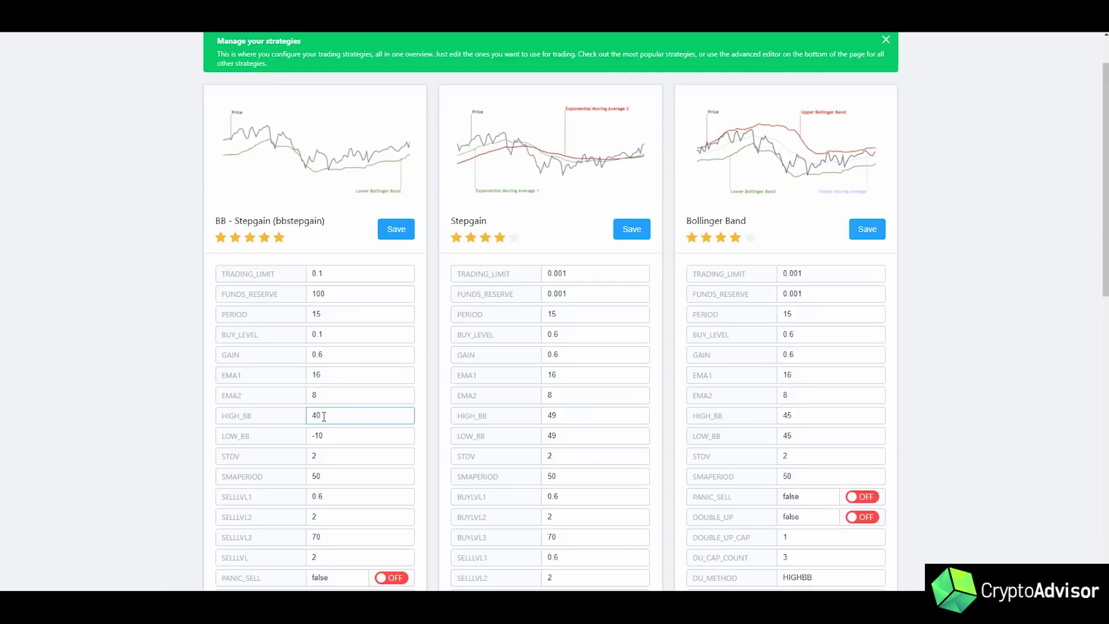
scroll(324, 427, down, 1)
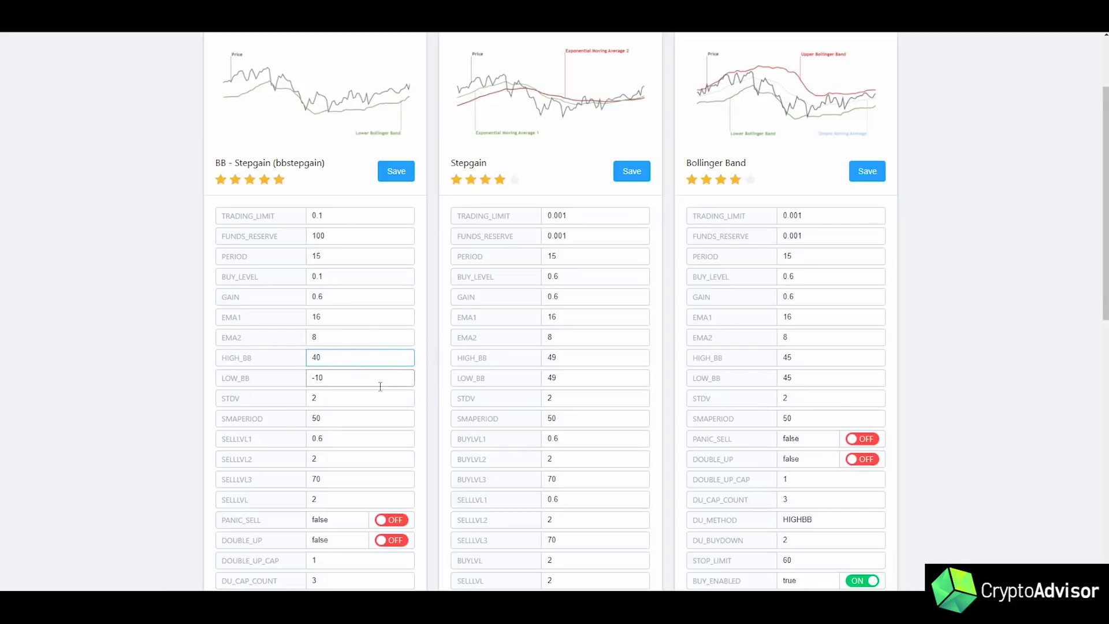
scroll(381, 398, down, 1)
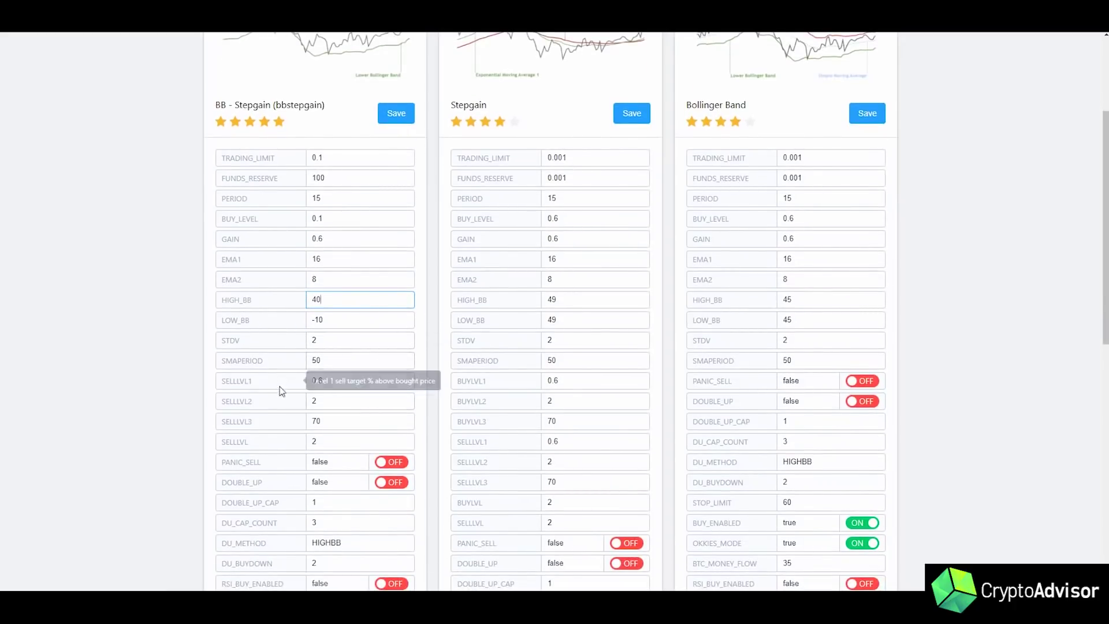
scroll(283, 389, down, 1)
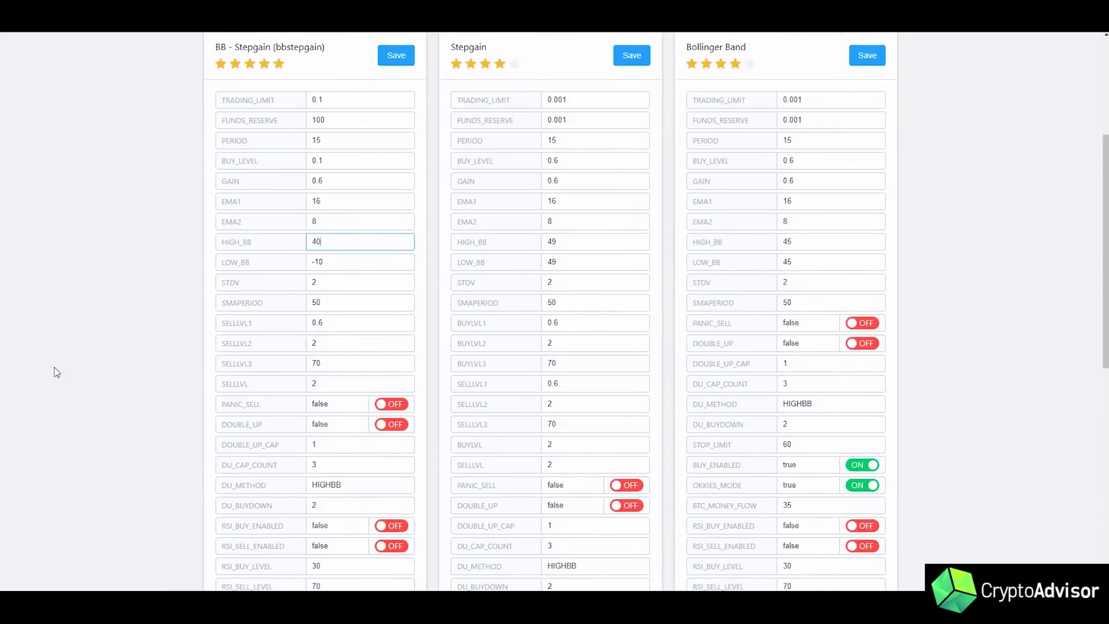
Keep SELLLVL1 at 0.6, enter 1.6 for SELLLVL2 and 10 for SELLLVL3.
click(302, 326)
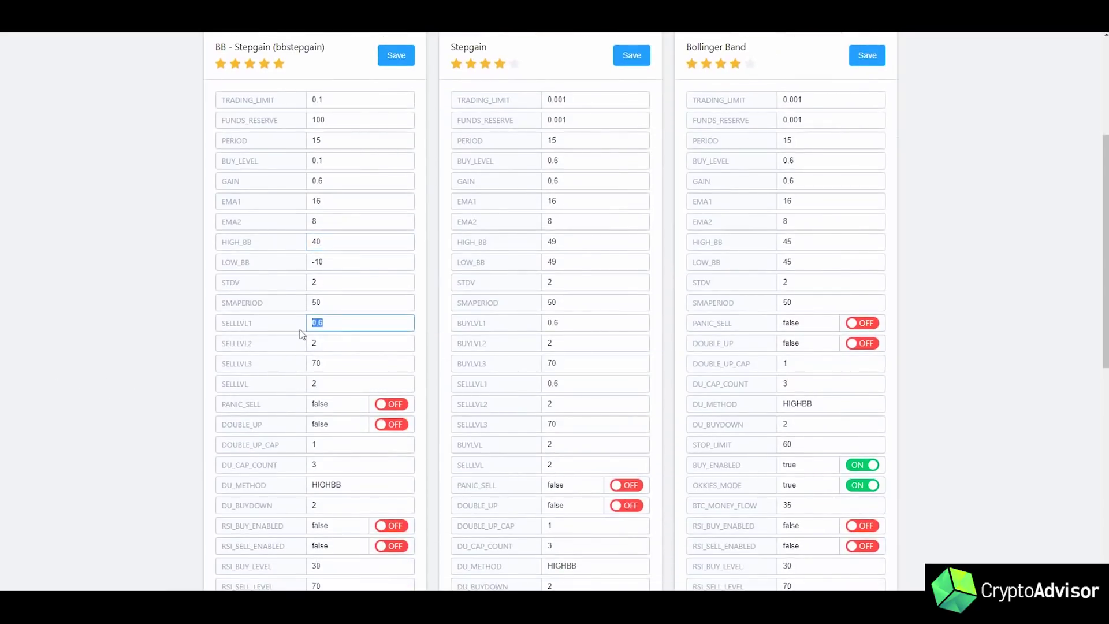
drag(303, 327, 324, 323)
scroll(303, 275, down, 1)
click(283, 289)
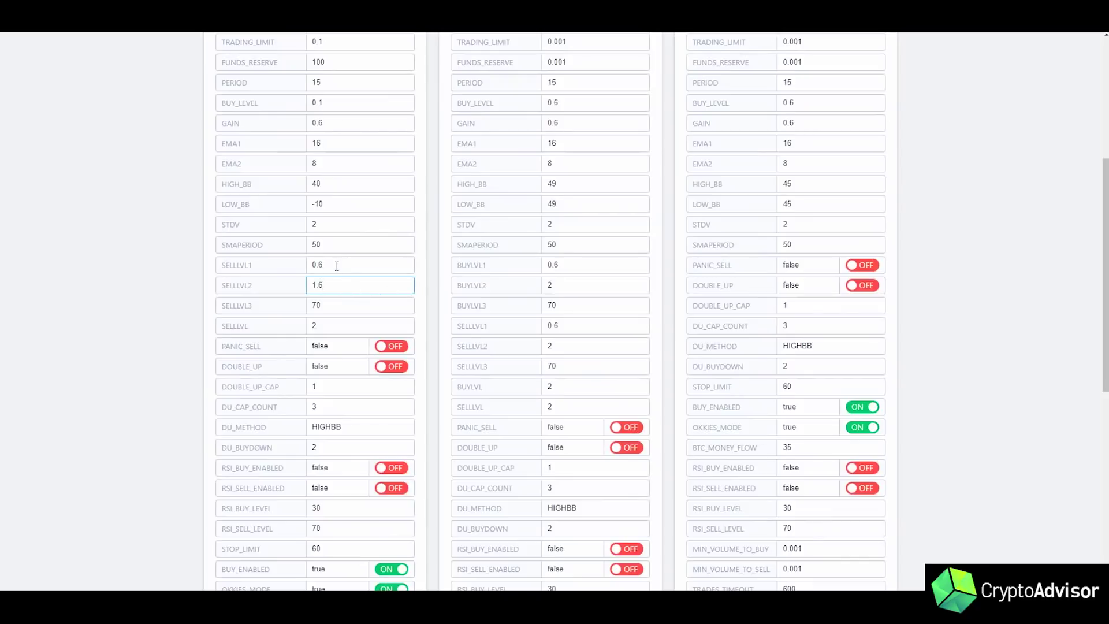
click(288, 314)
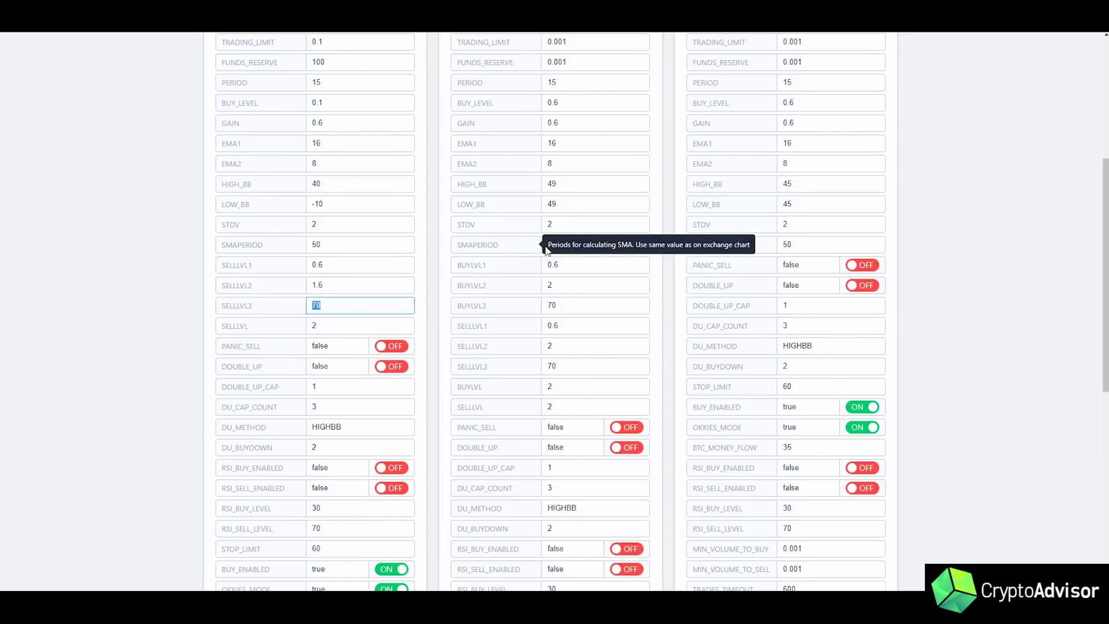
text(19)
key(BackSpace)
text(0)
click(341, 322)
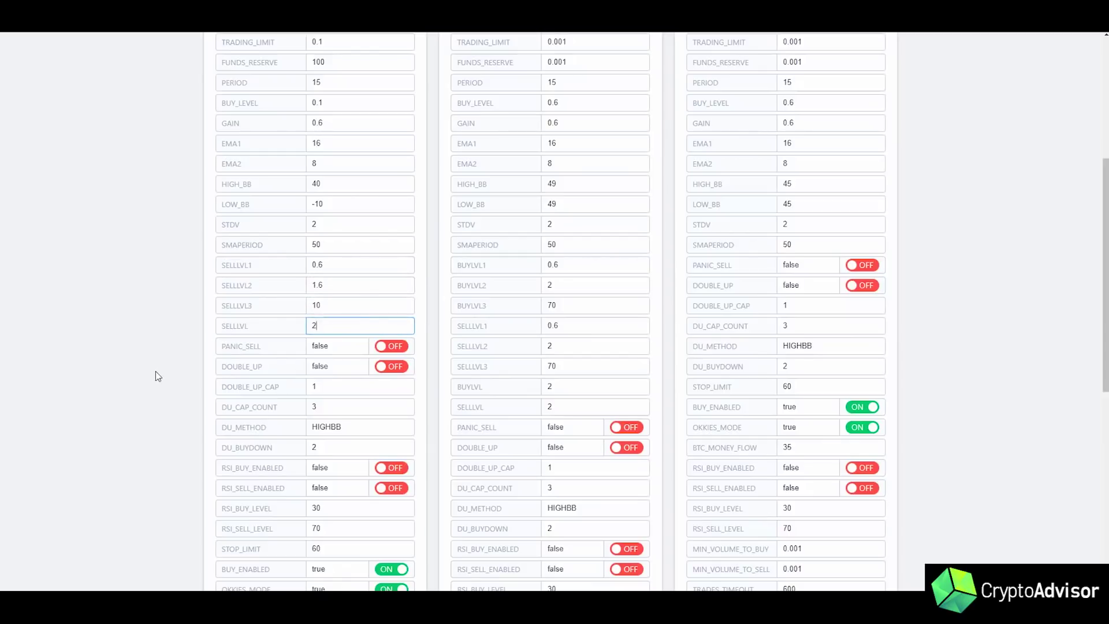
scroll(165, 372, down, 1)
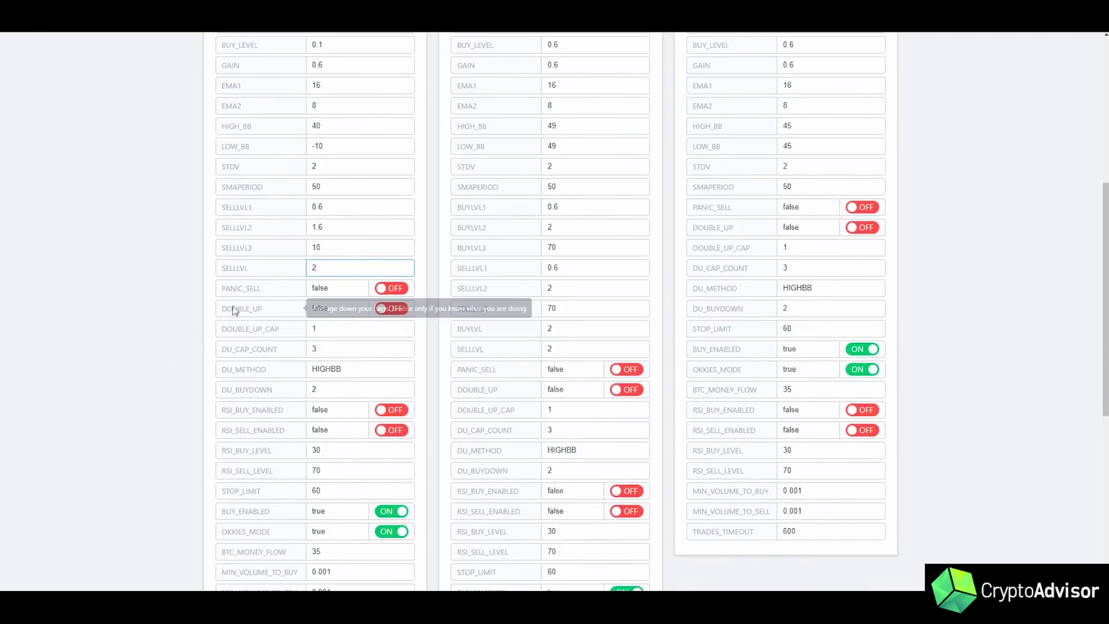
mouse_move(251, 296)
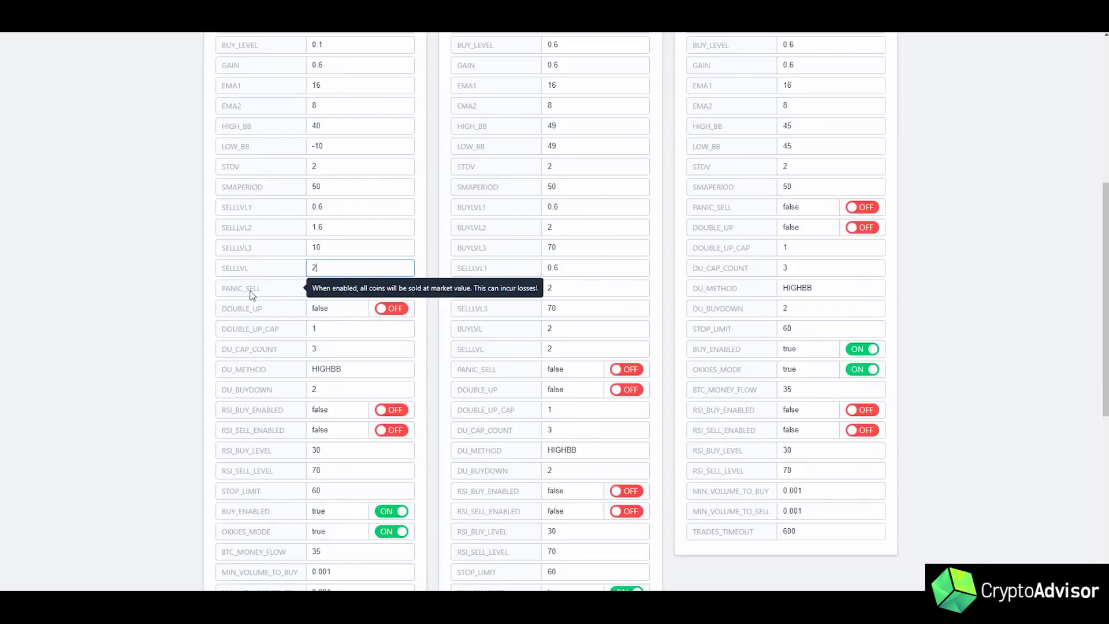
mouse_move(266, 315)
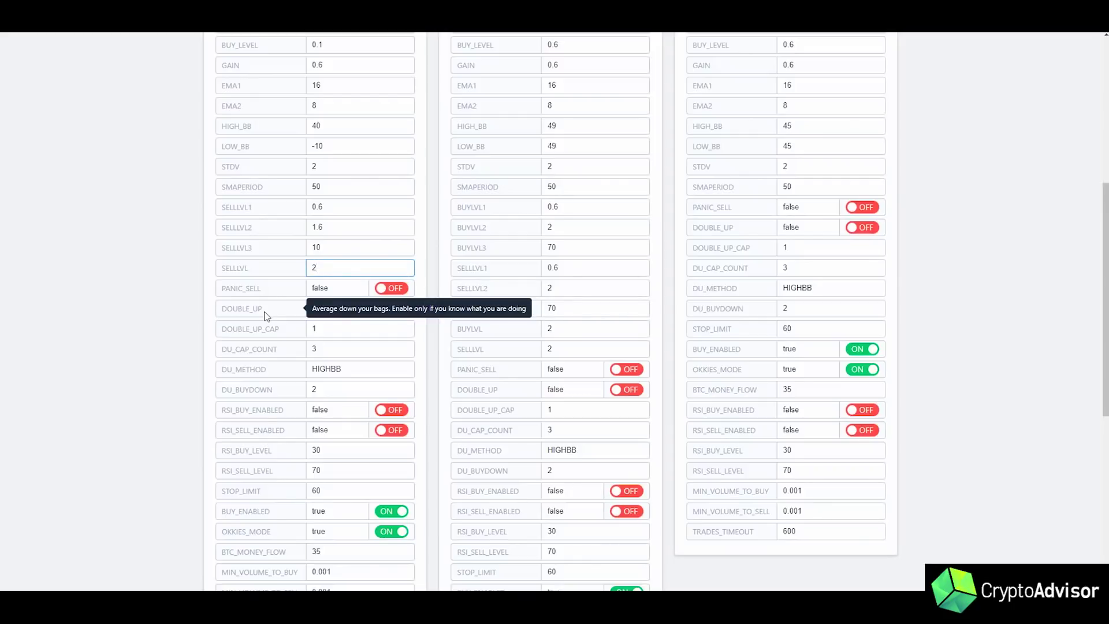
scroll(177, 393, down, 1)
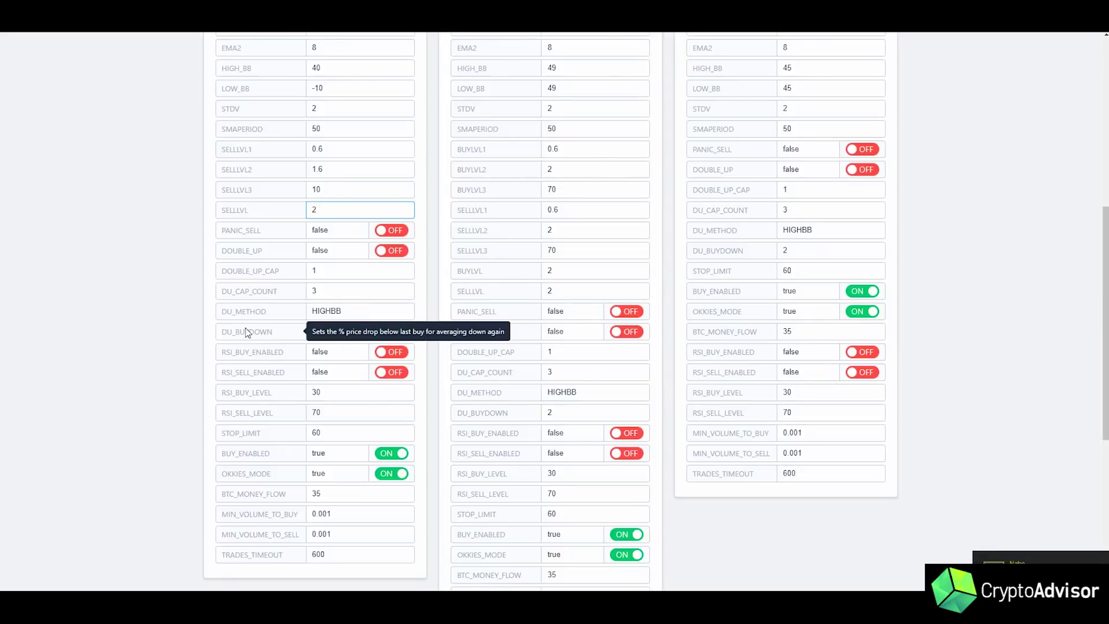
mouse_move(248, 358)
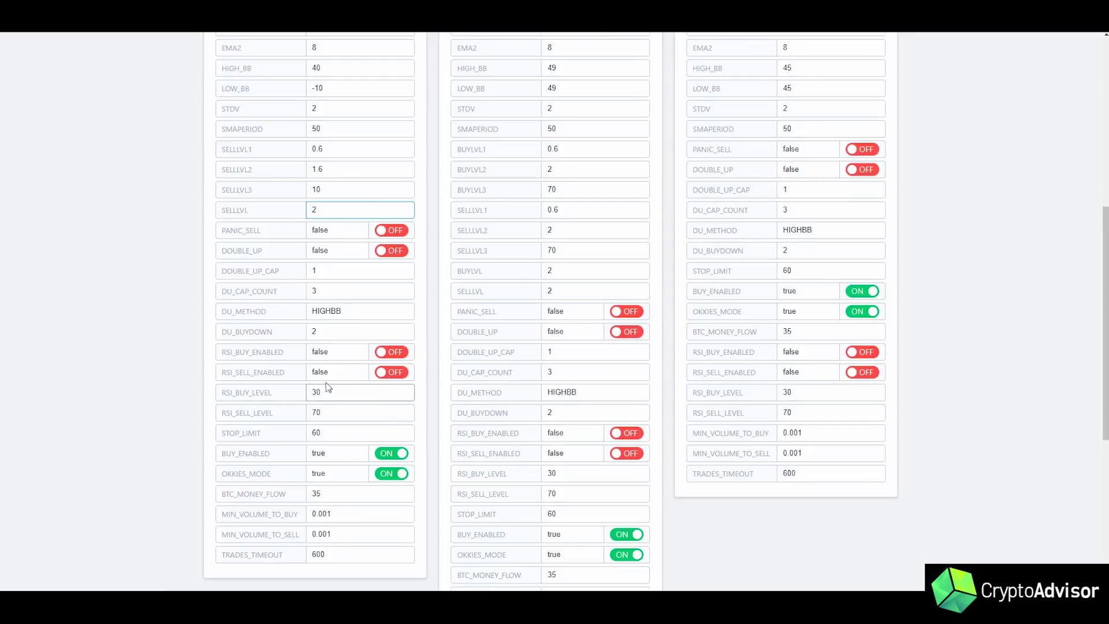
scroll(323, 392, down, 2)
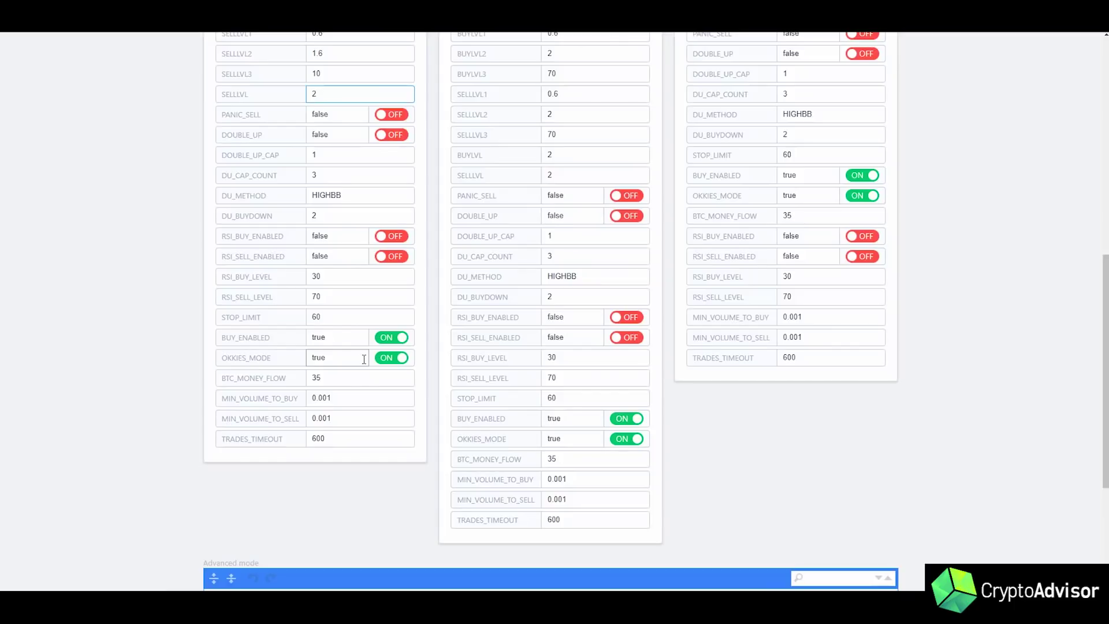
mouse_move(275, 379)
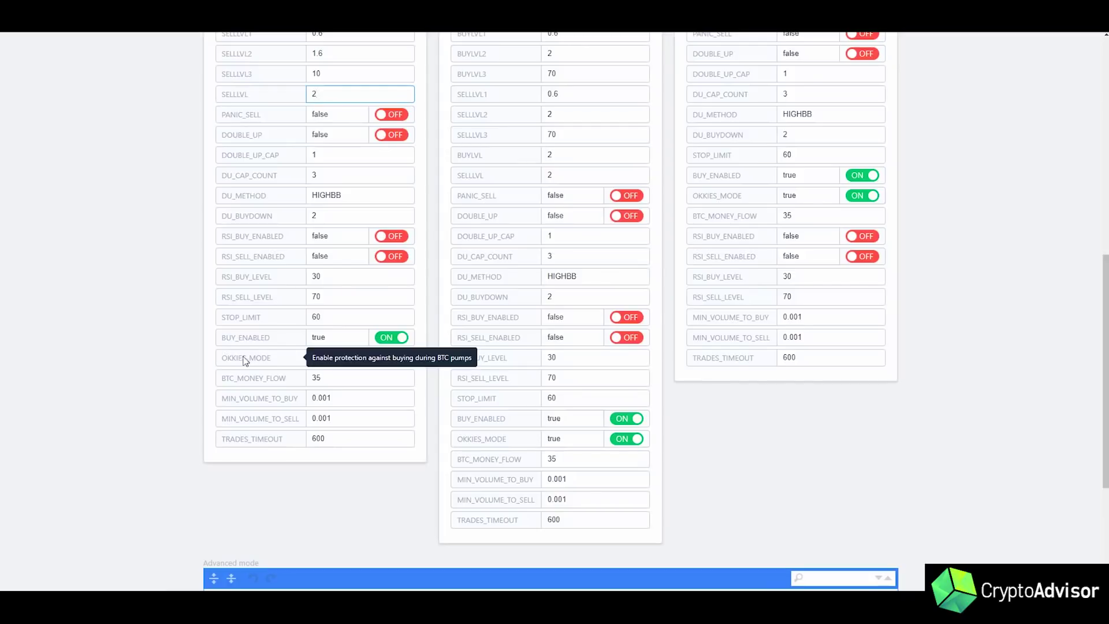
mouse_move(238, 391)
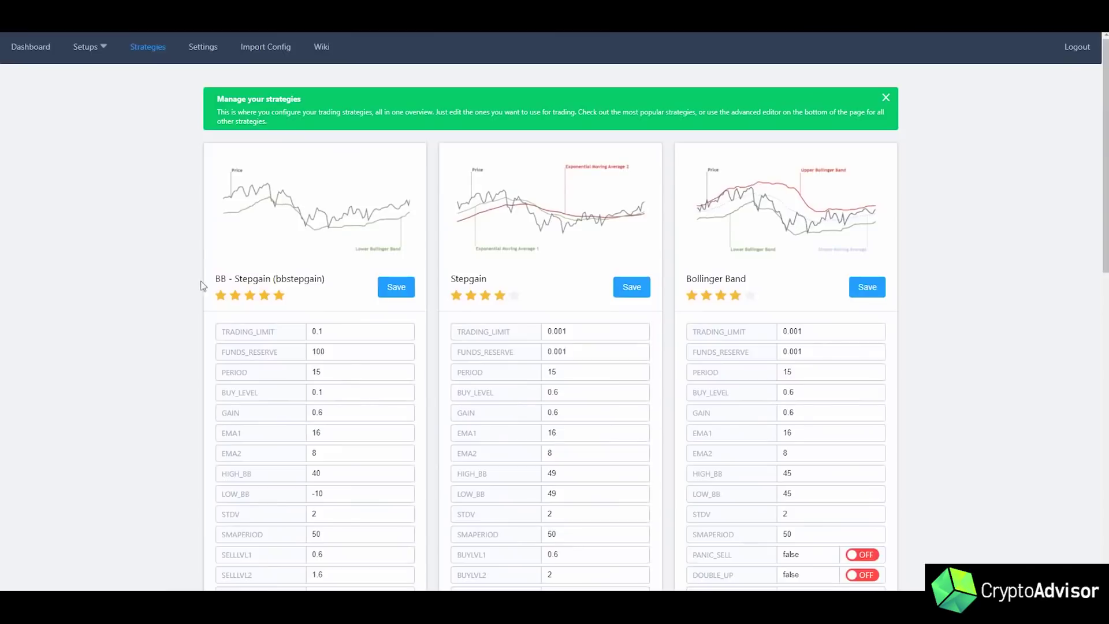
scroll(199, 324, down, 8)
scroll(205, 365, down, 3)
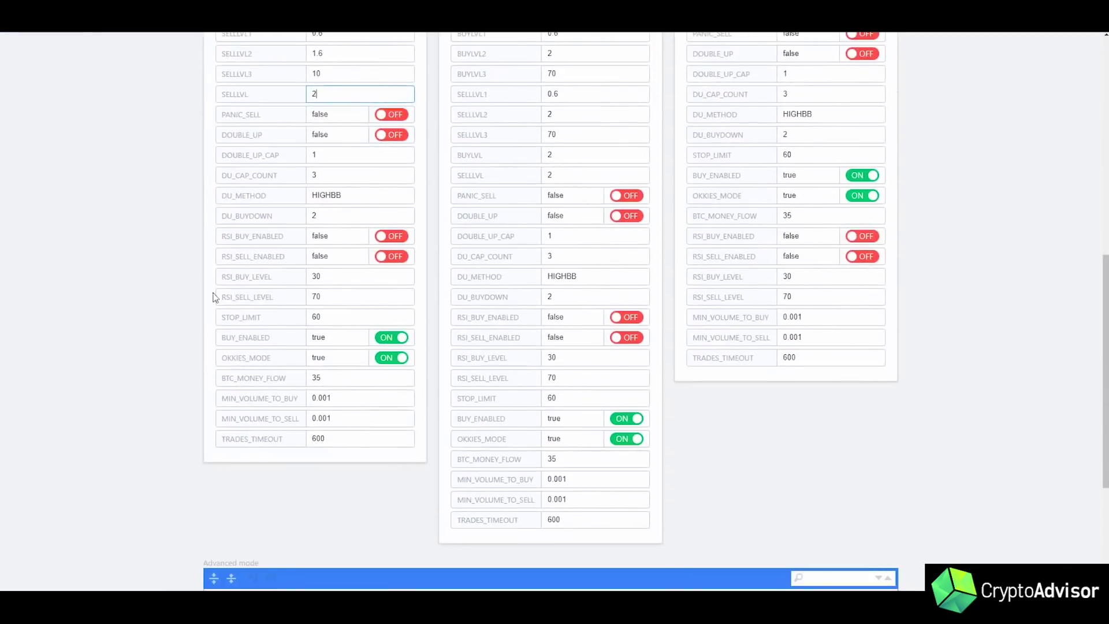
scroll(146, 377, down, 4)
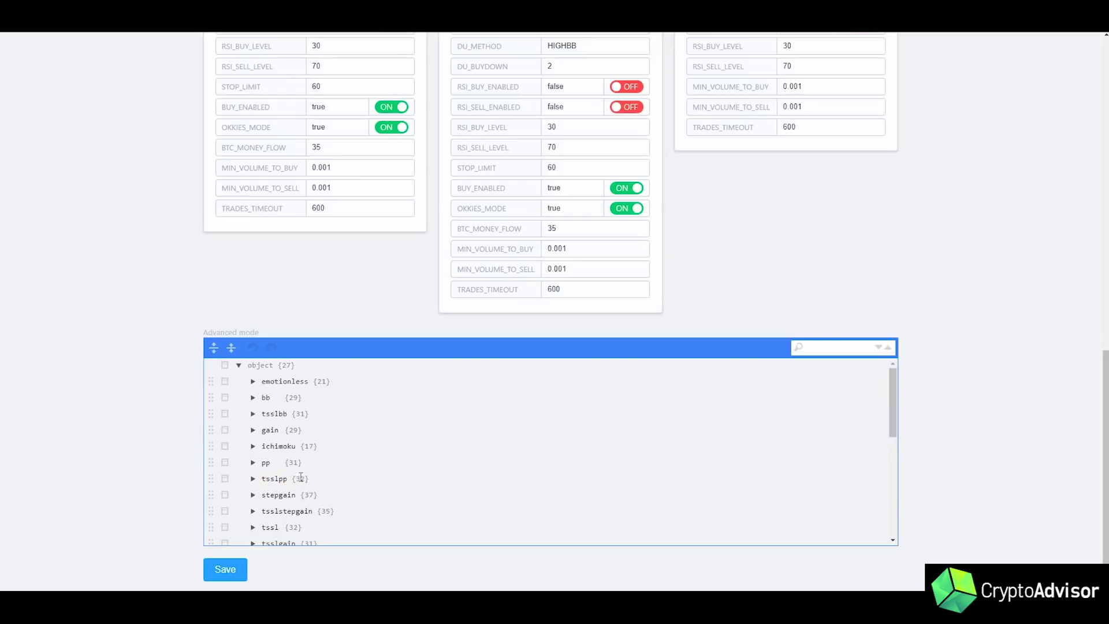
scroll(306, 473, down, 2)
scroll(306, 491, down, 1)
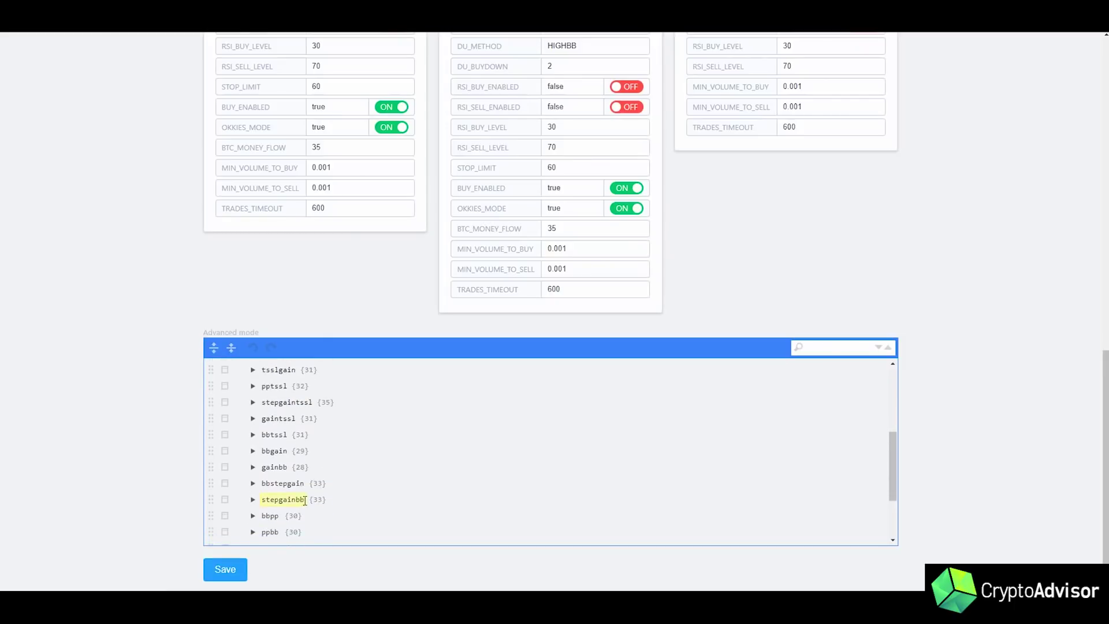
scroll(305, 500, down, 2)
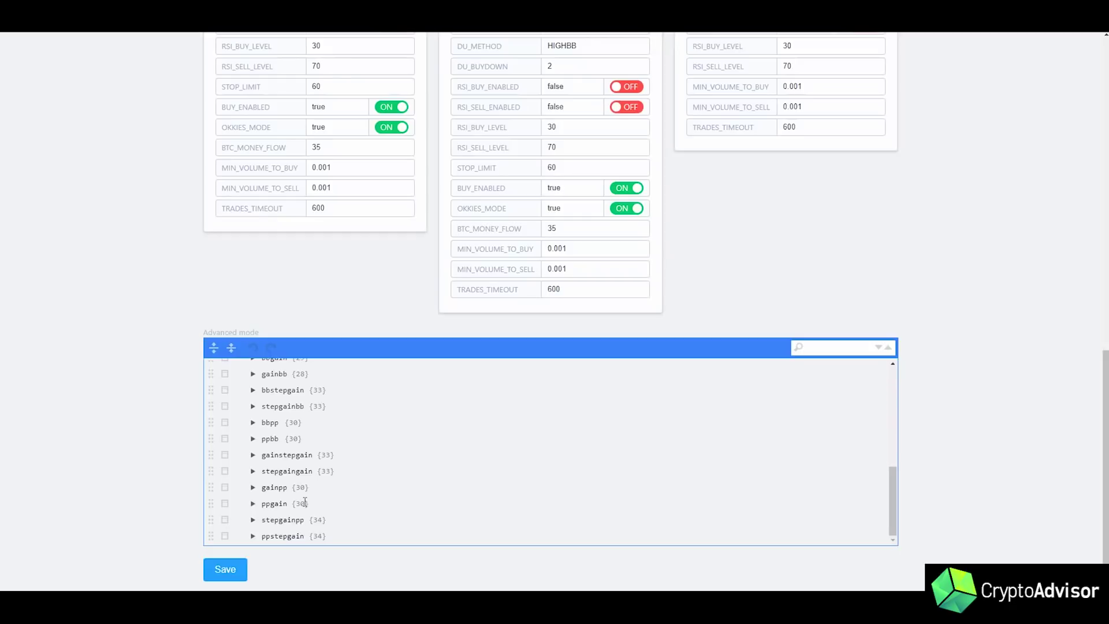
scroll(140, 315, up, 15)
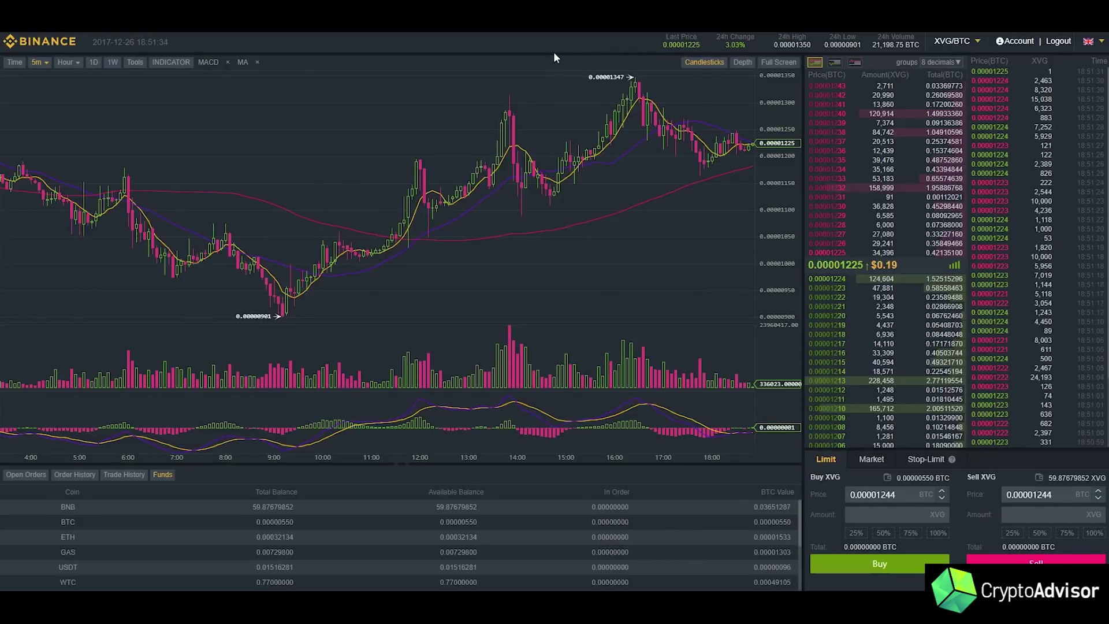
Open the BTC pair list ranked by 24h volume and scroll through it, XVG/BTC leading.
click(954, 41)
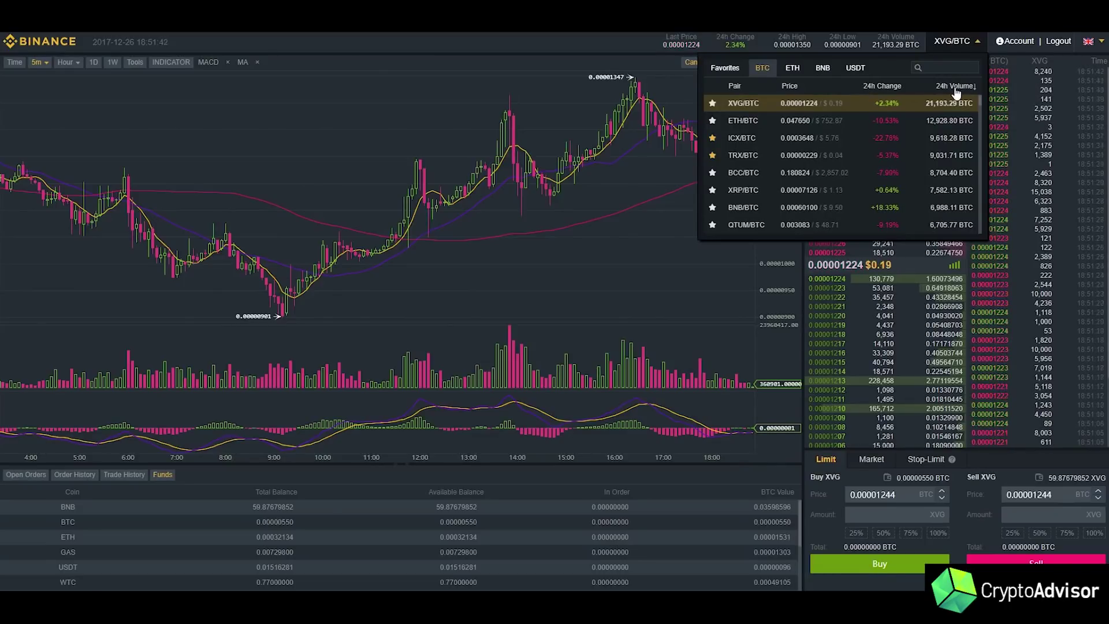
scroll(924, 178, down, 5)
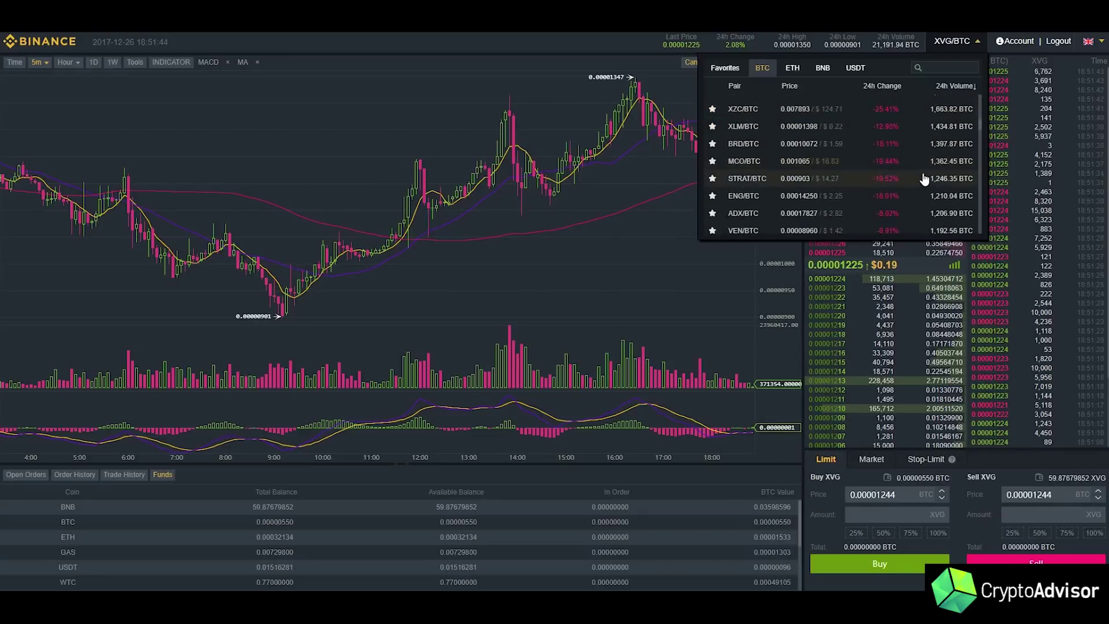
scroll(924, 178, down, 10)
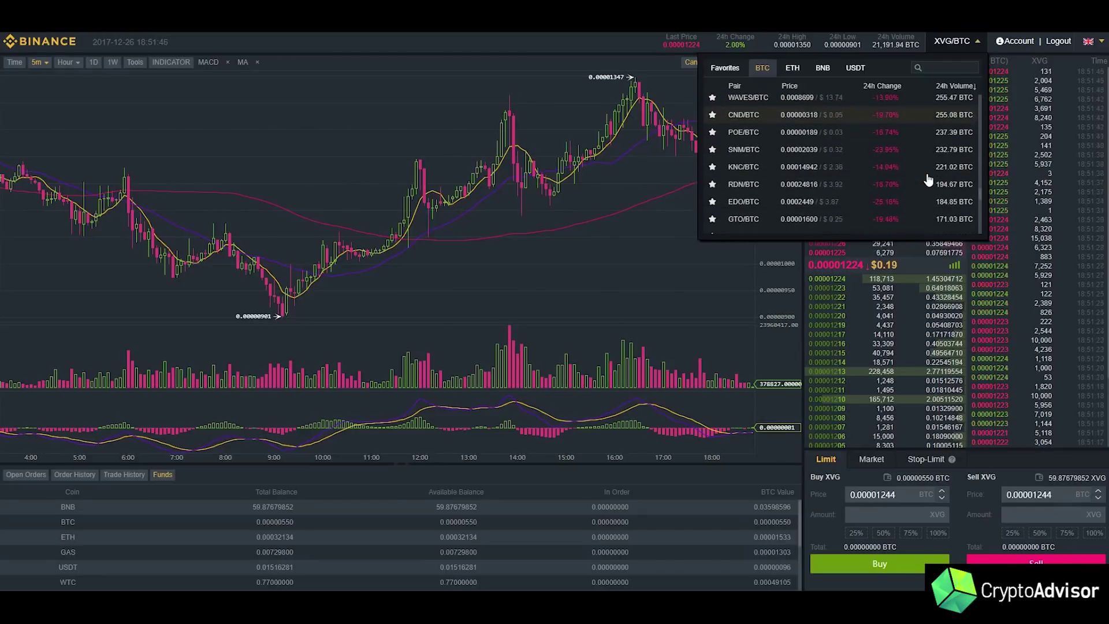
scroll(924, 179, up, 3)
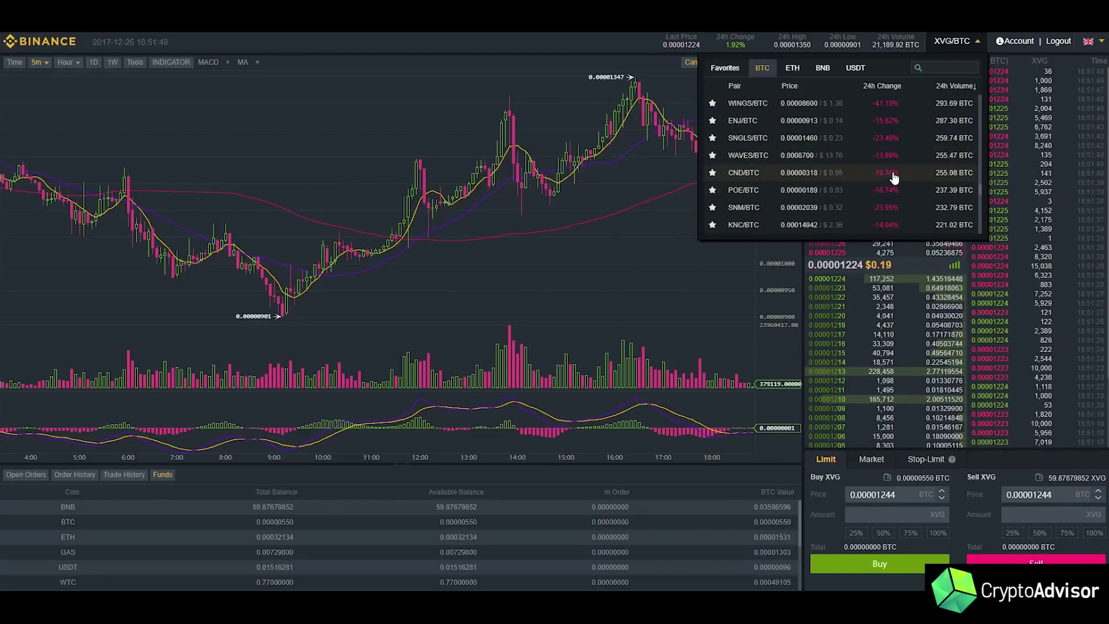
scroll(918, 162, up, 5)
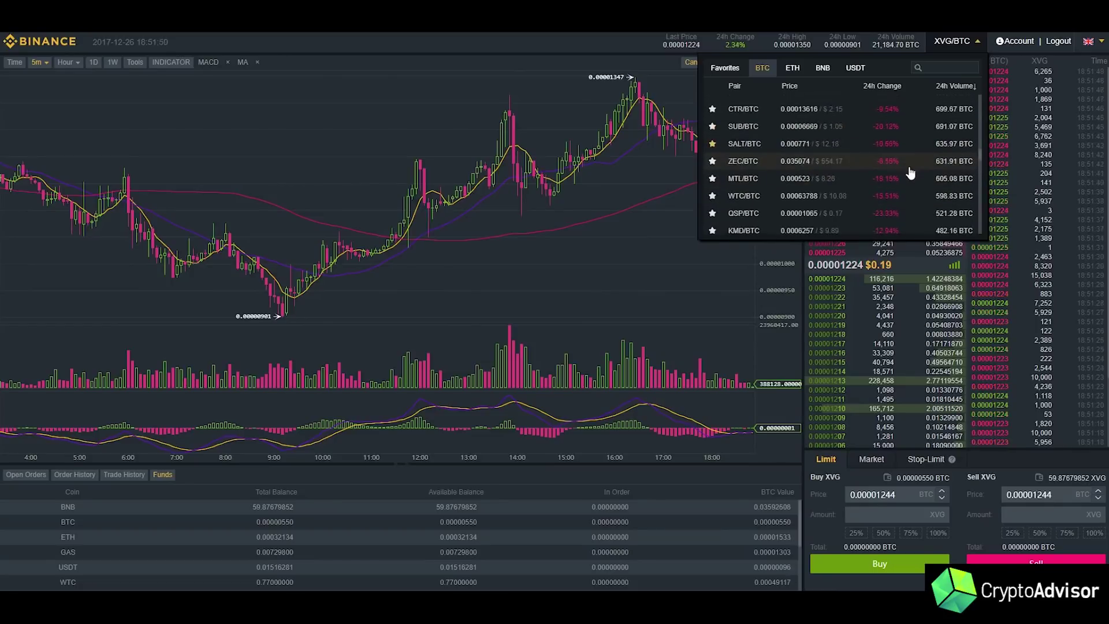
scroll(911, 173, up, 5)
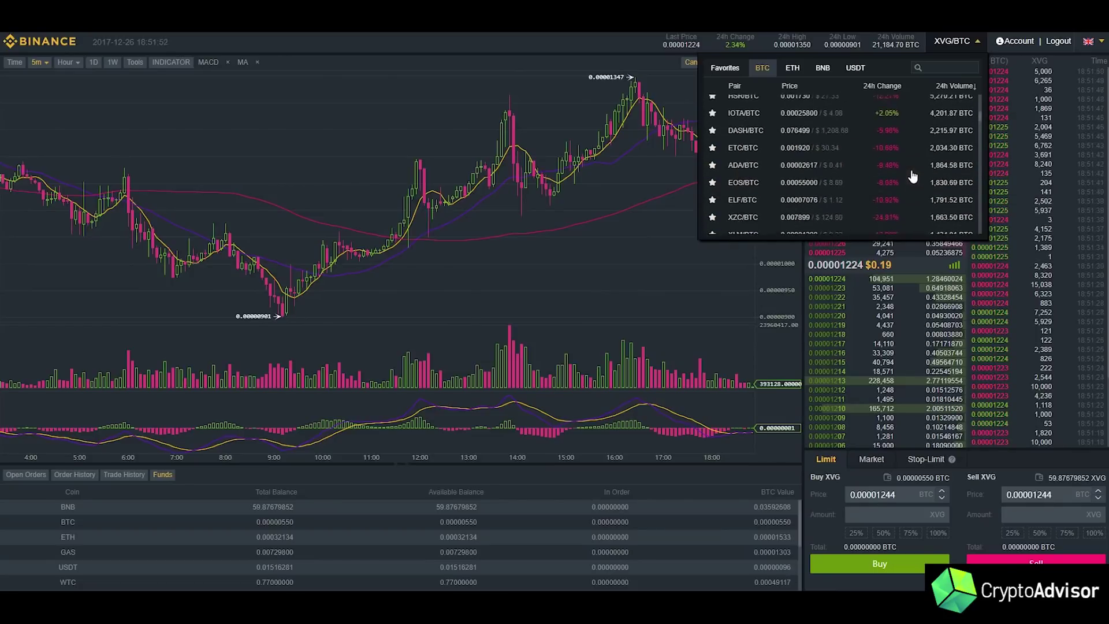
scroll(912, 176, up, 1)
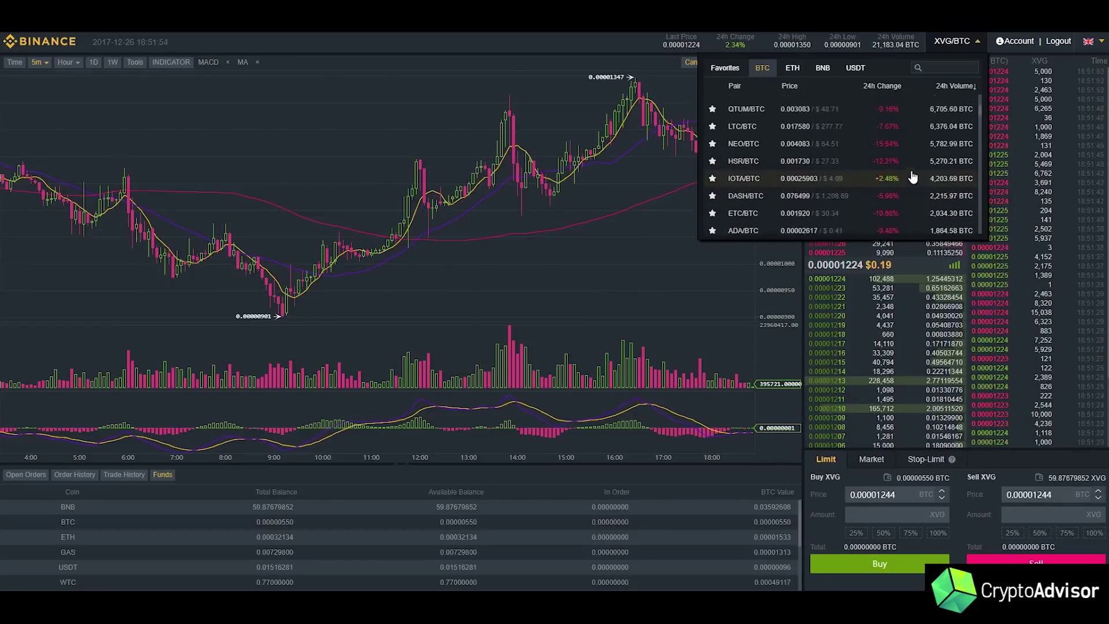
scroll(866, 180, up, 1)
scroll(834, 184, down, 3)
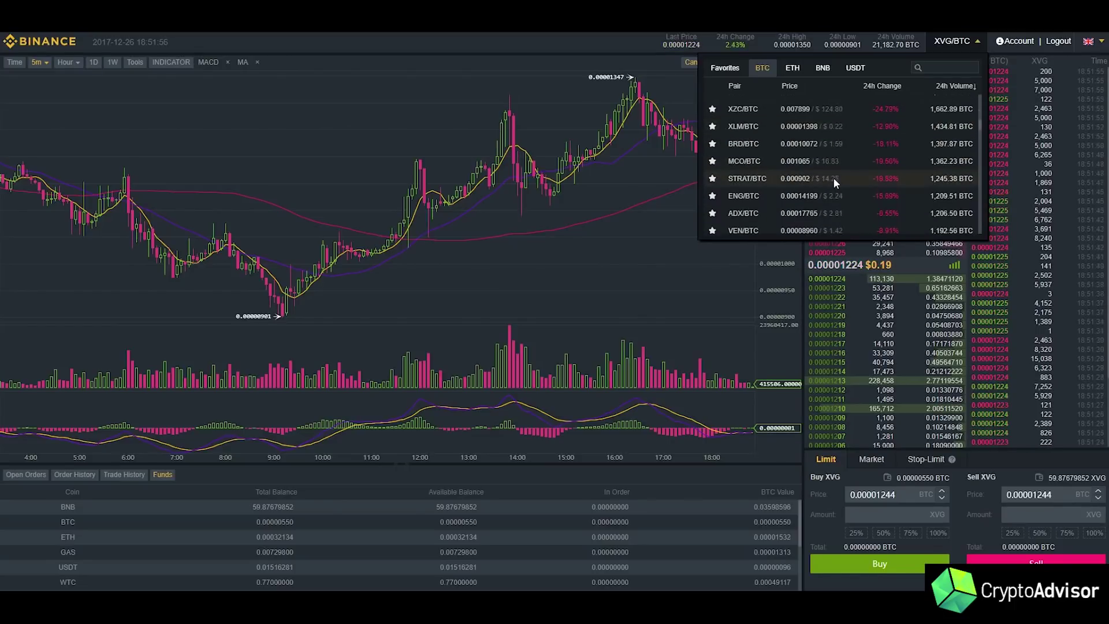
Switch to the STRAT/BTC market and set the chart to 30-minute candles.
click(746, 179)
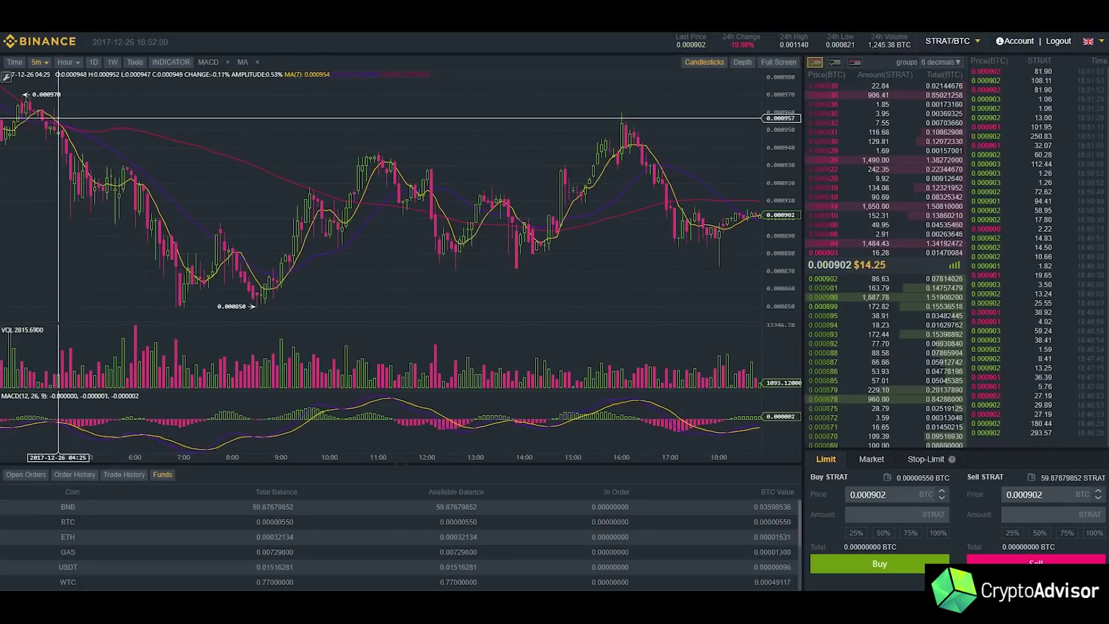
click(39, 61)
click(45, 118)
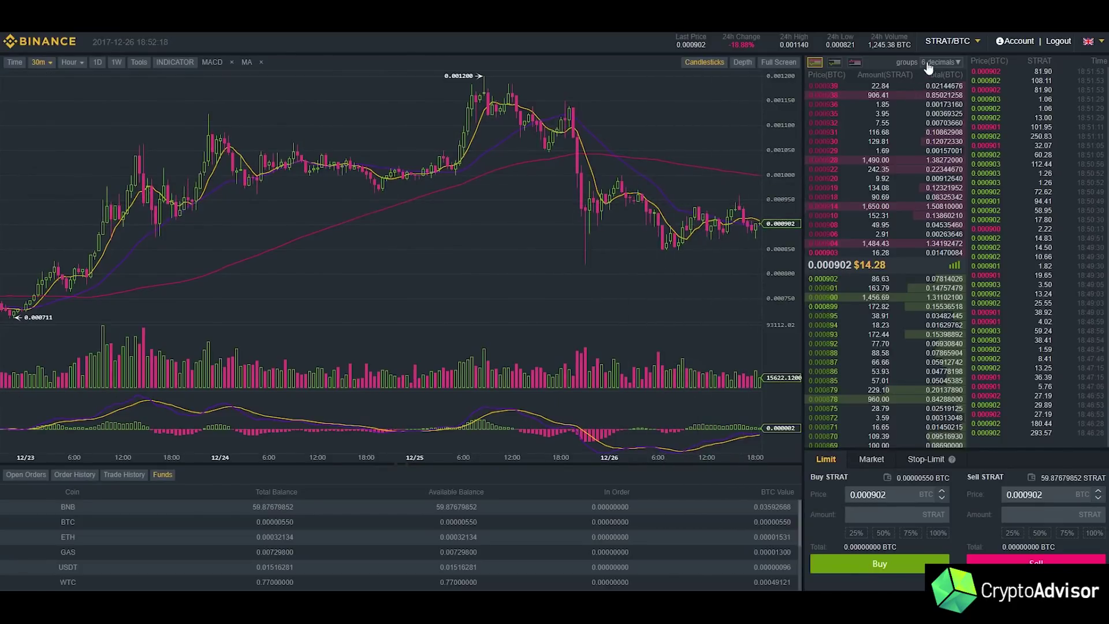
mouse_move(943, 49)
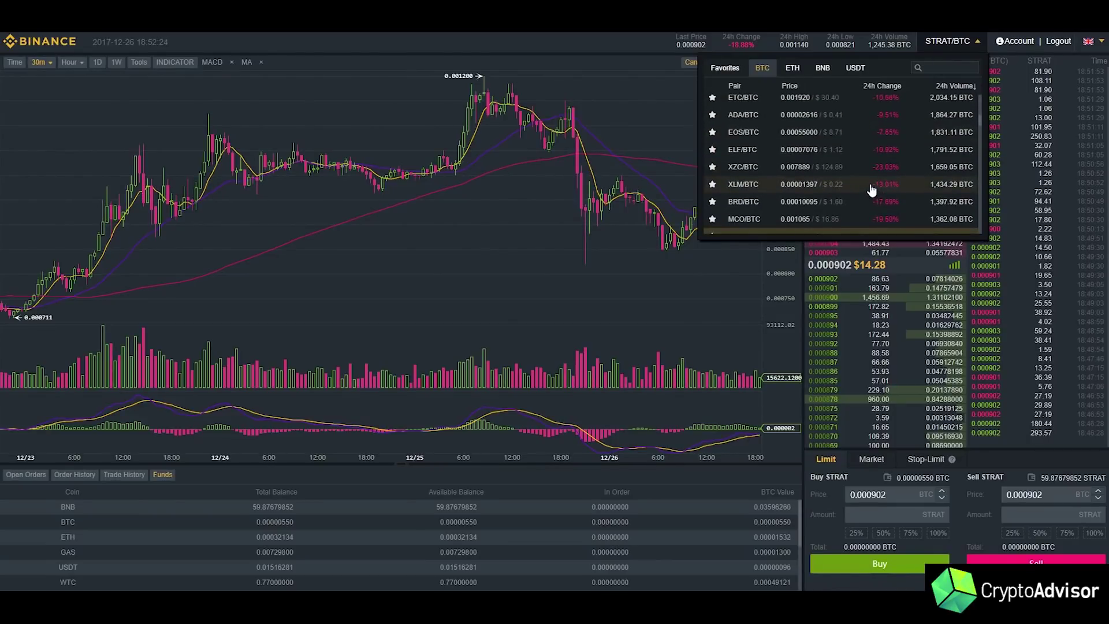
Switch to XRP/BTC with a 15-minute chart, then reopen the pair list.
scroll(872, 185, up, 5)
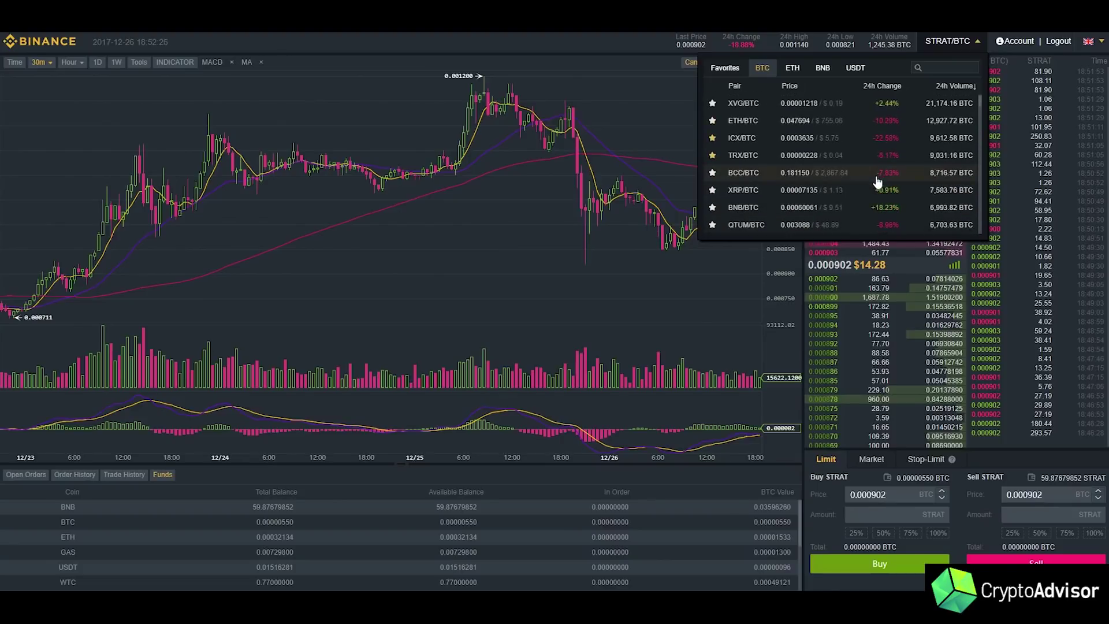
click(815, 142)
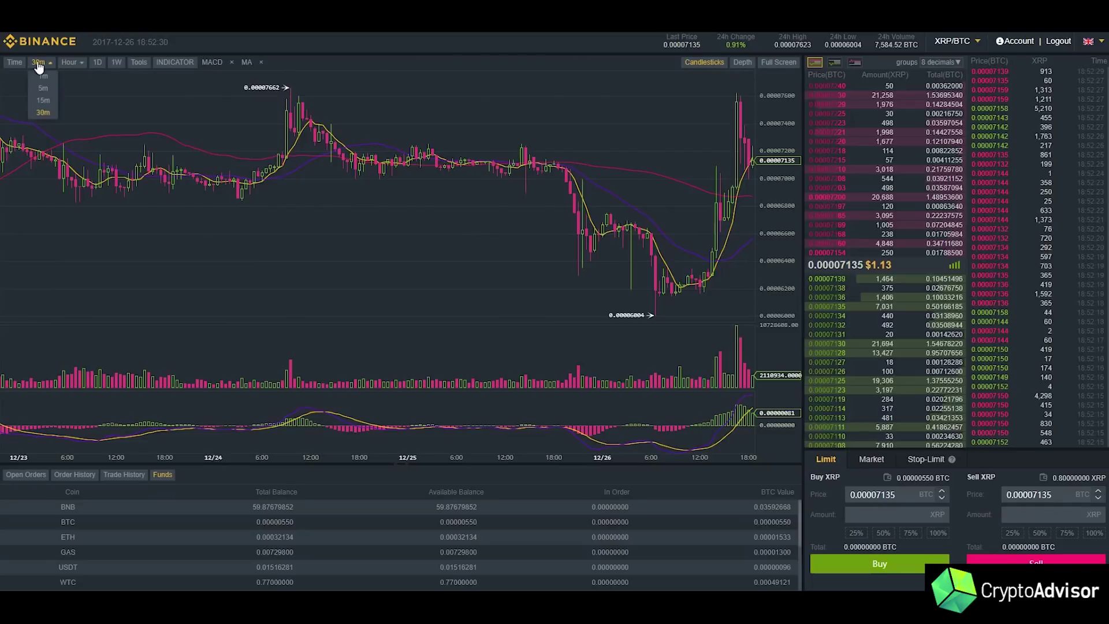
click(42, 100)
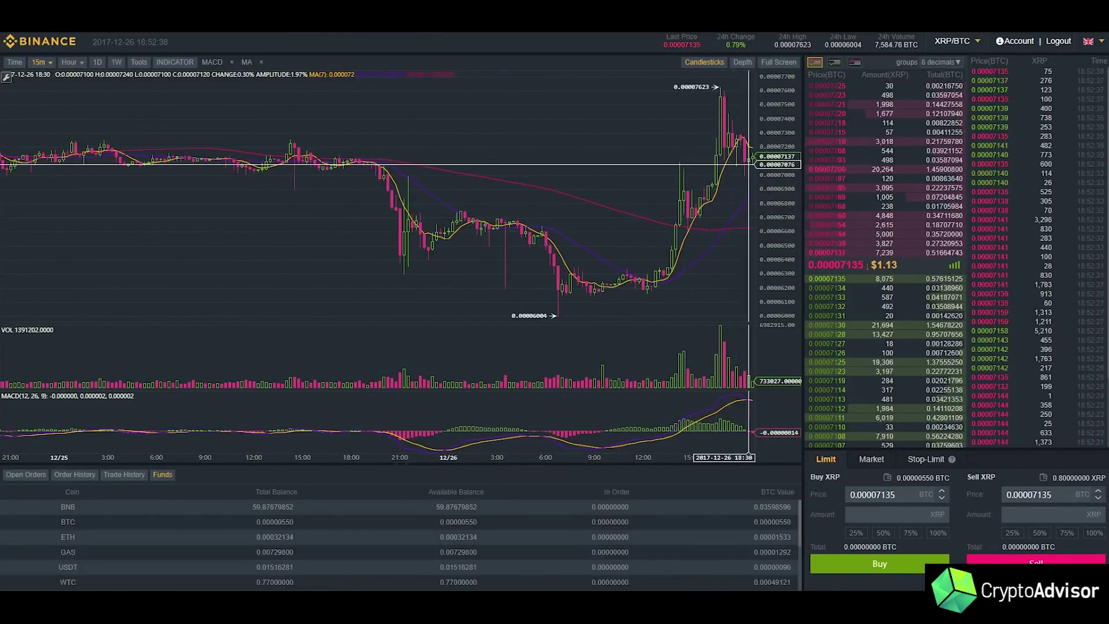
click(963, 44)
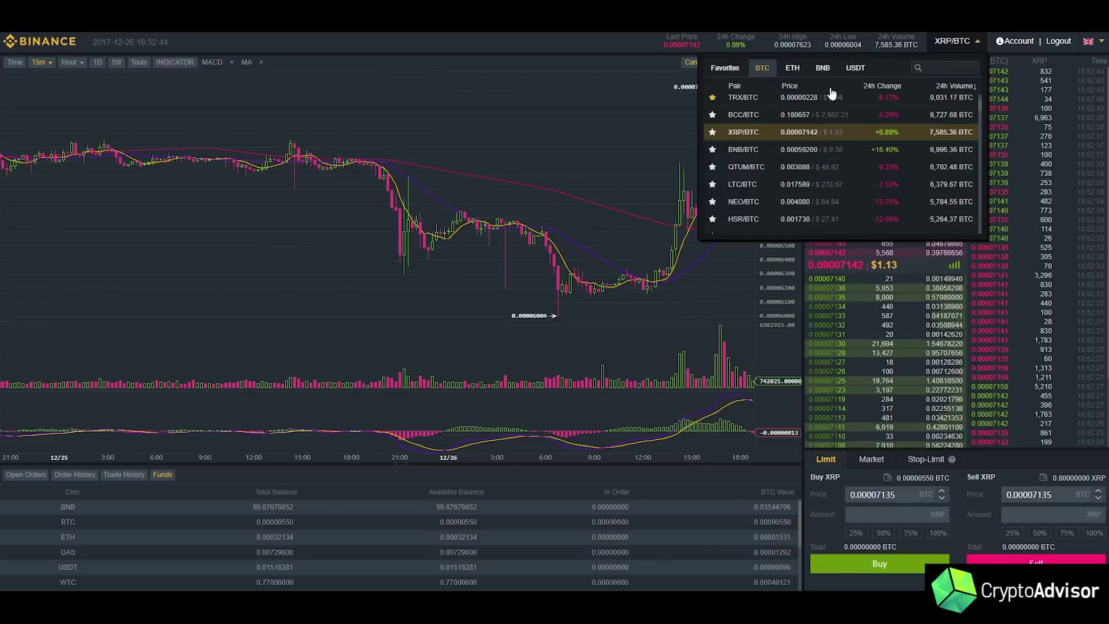
Switch Binance to the BNB/BTC market to view its chart and order book.
click(838, 149)
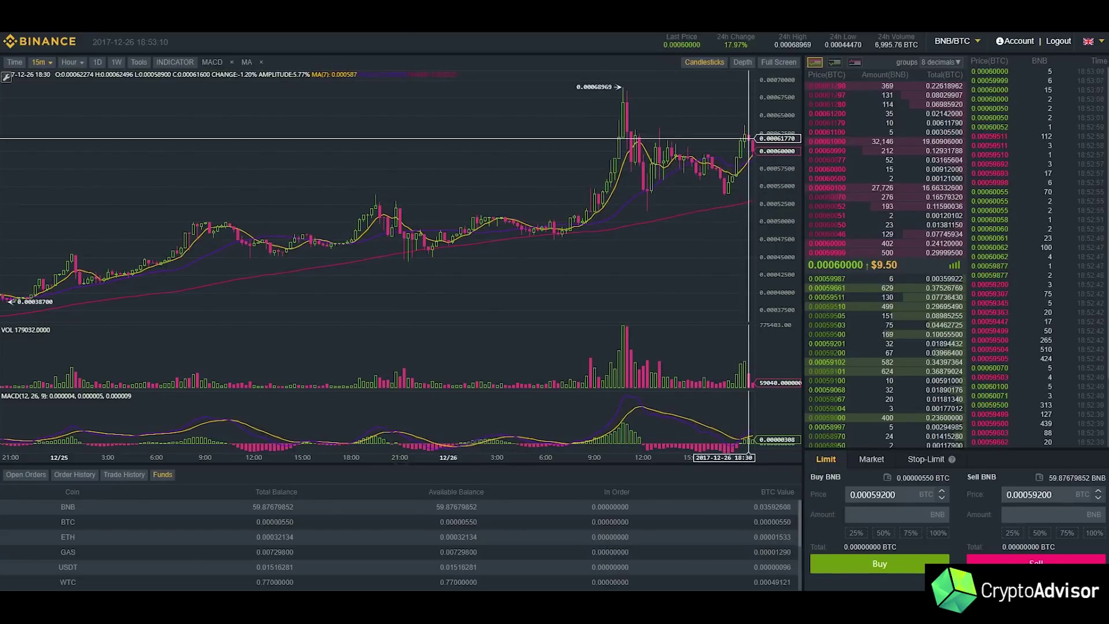
Reopen the BTC trading pair list from the BNB/BTC market's pair selector.
click(936, 44)
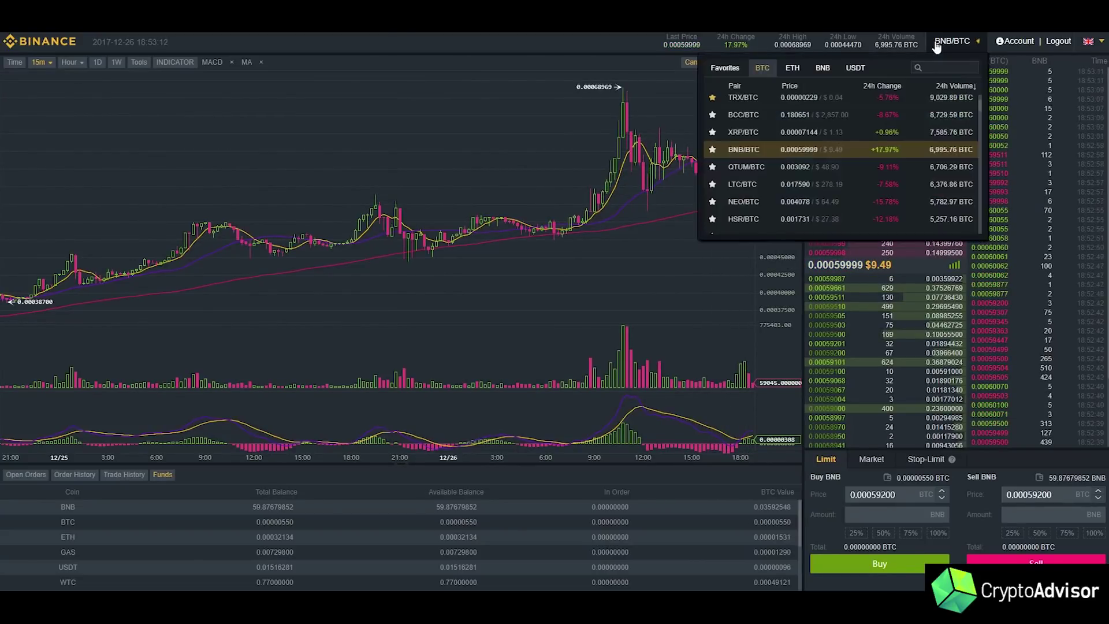